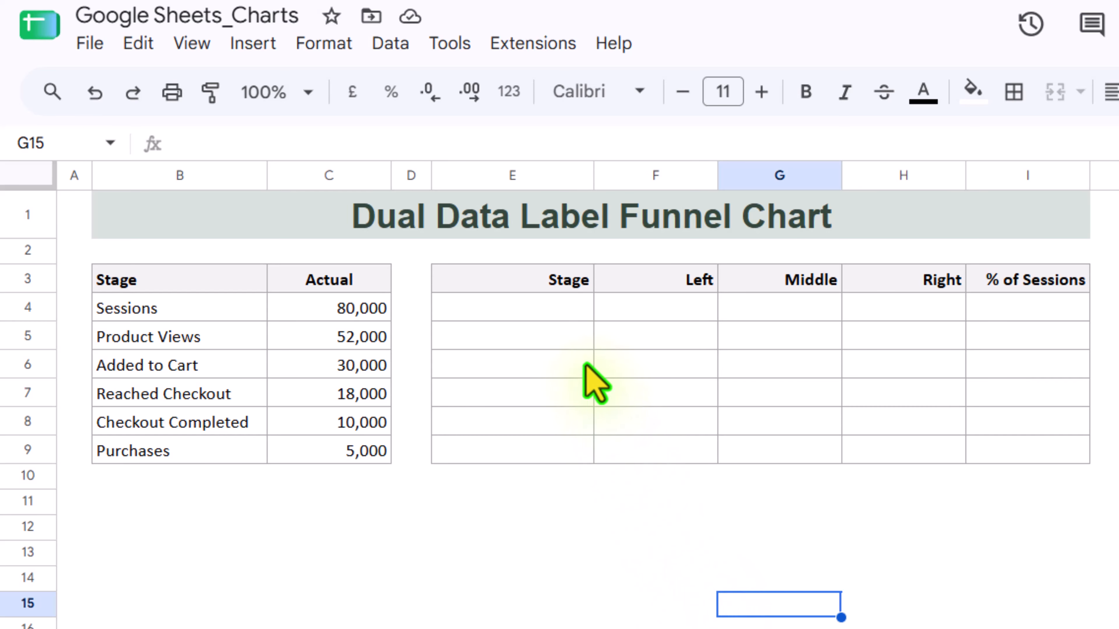
Fill the Stage column of the second table (E4:E9) with references to the original stage names, starting with =B4.
{"action": "left_click", "coordinate": [564, 316]}
{"action": "type", "text": "="}
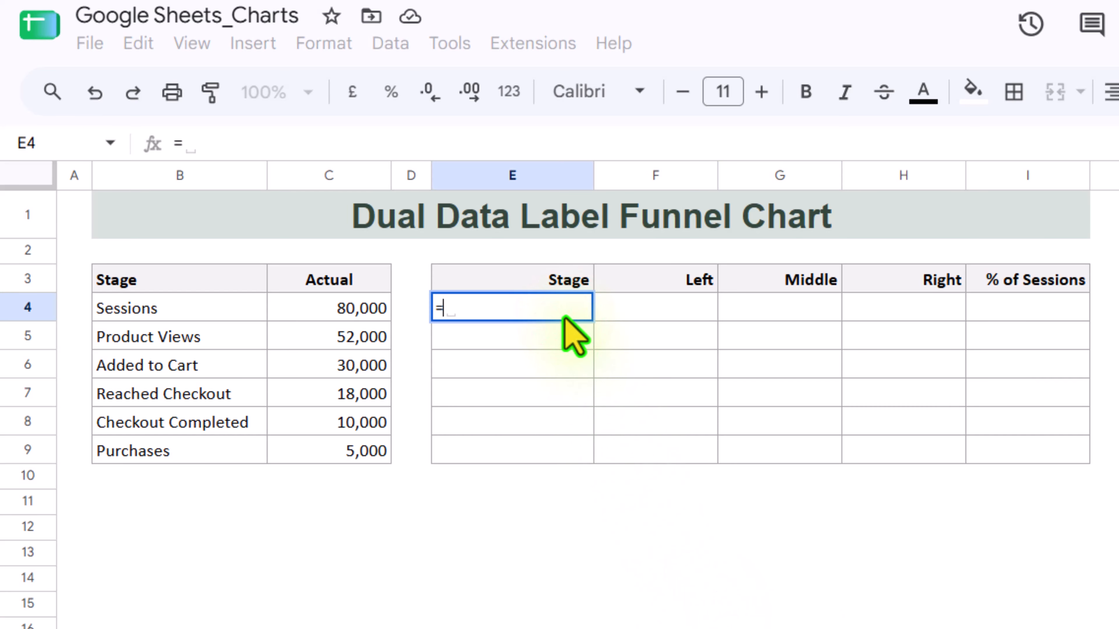
{"action": "left_click", "coordinate": [212, 309]}
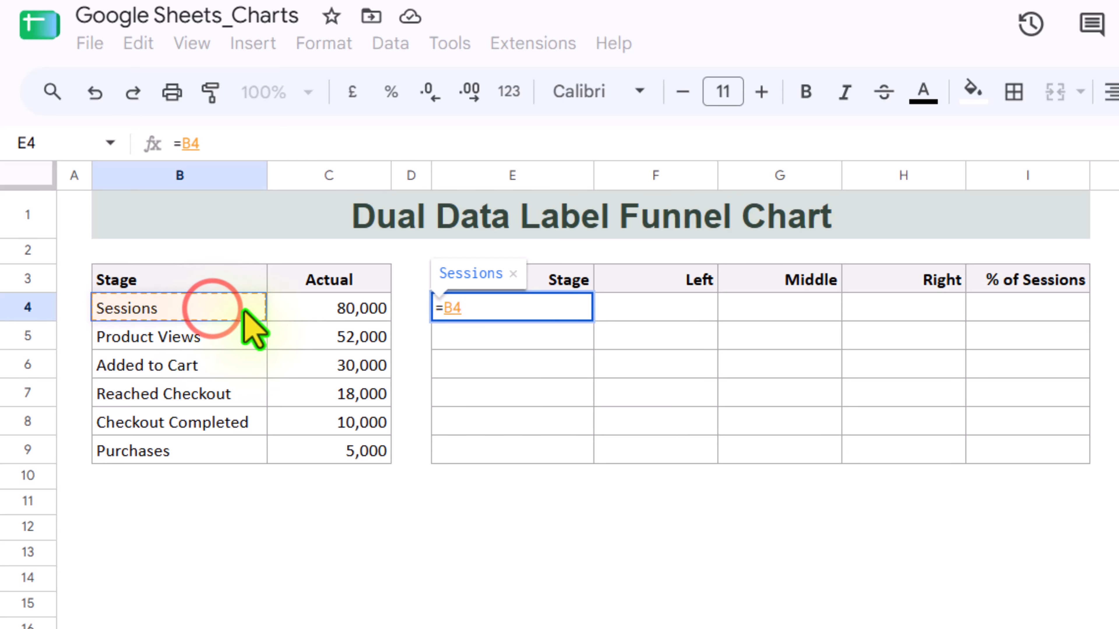
{"action": "key", "text": "Return"}
{"action": "left_click", "coordinate": [556, 309]}
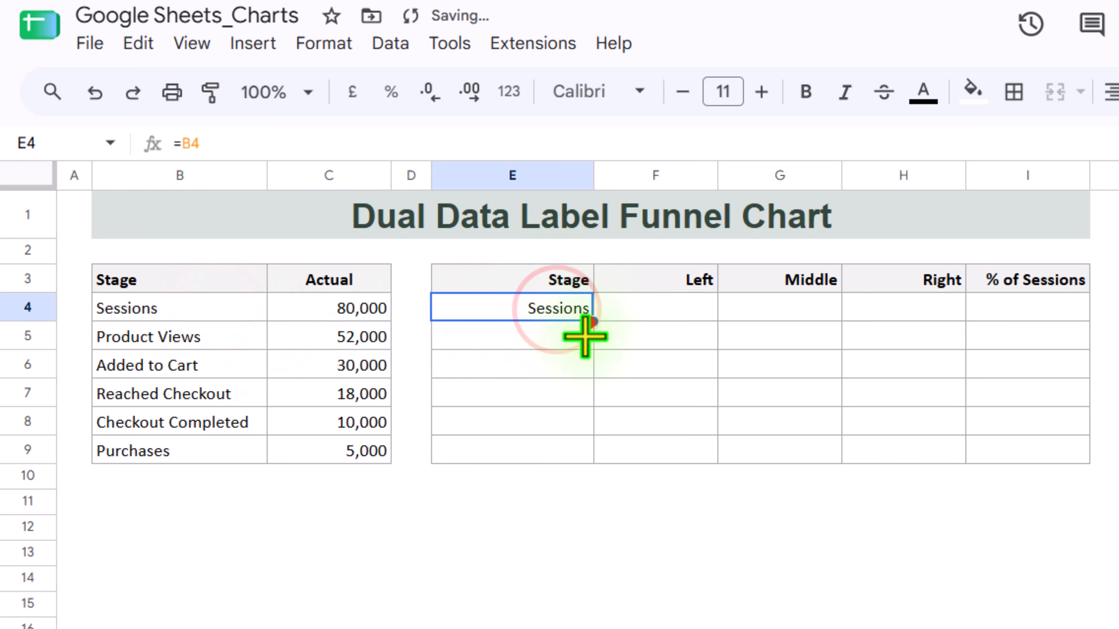
{"action": "left_click_drag", "start_coordinate": [592, 321], "coordinate": [589, 452]}
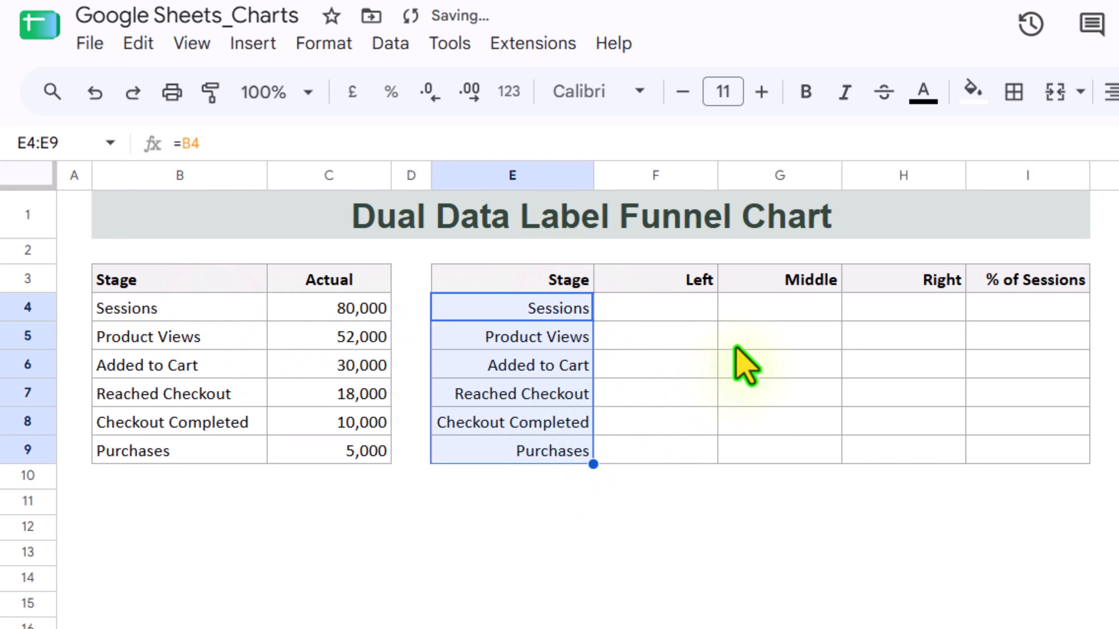
Fill the Middle column (G4:G9) with references to the Actual values, starting with =C4.
{"action": "left_click", "coordinate": [798, 304]}
{"action": "type", "text": "="}
{"action": "left_click", "coordinate": [352, 311]}
{"action": "key", "text": "Return"}
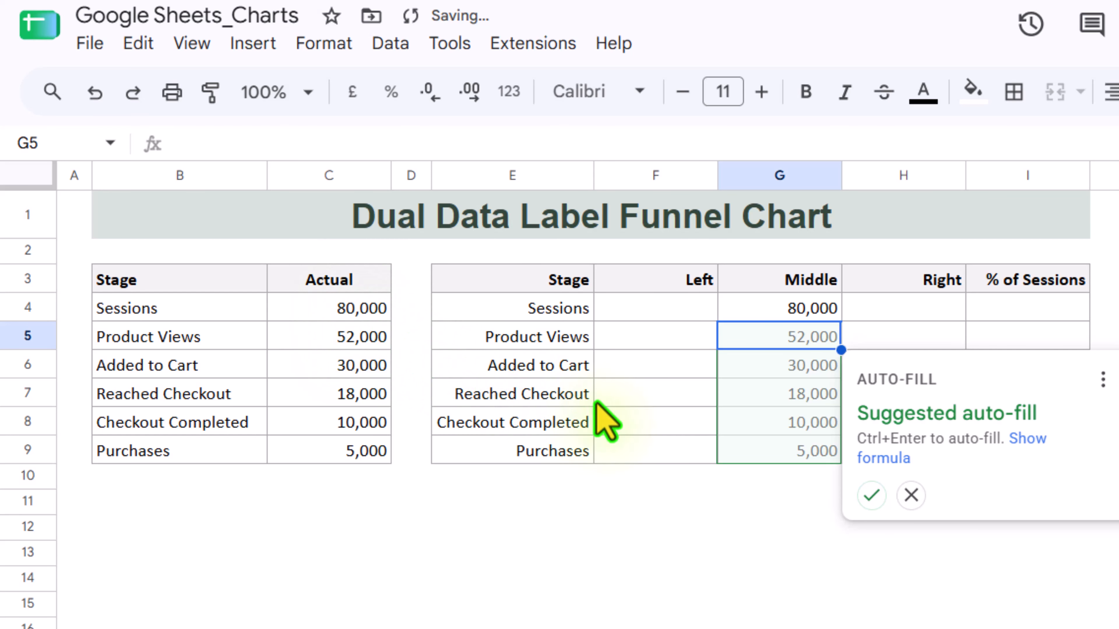
{"action": "left_click", "coordinate": [870, 495]}
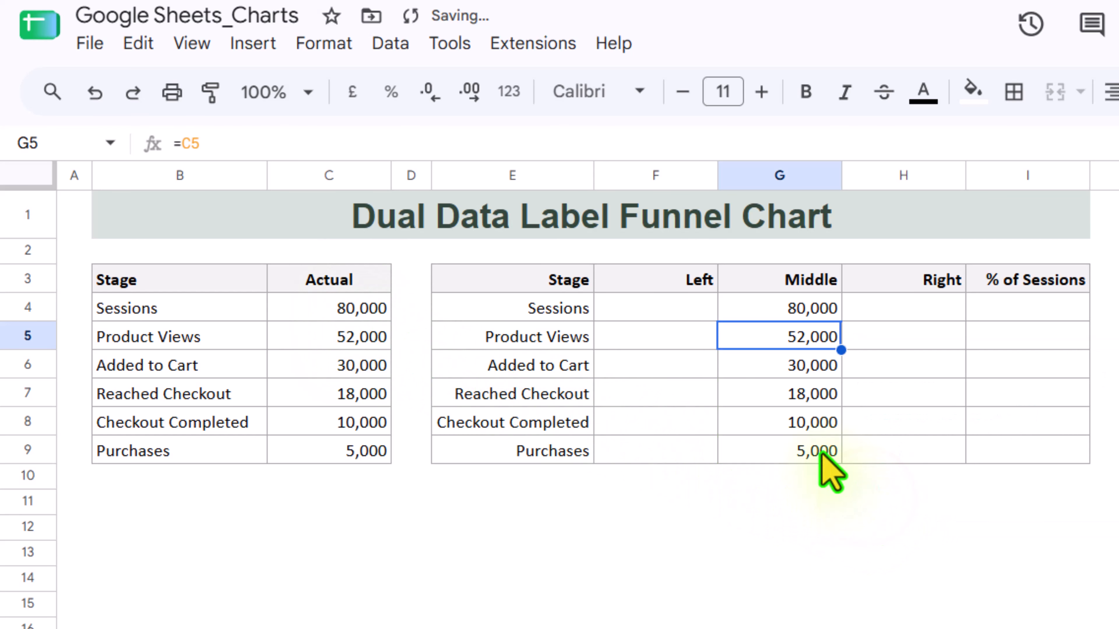
Enter 0 as the Left and Right values of the Sessions row (F4 and H4).
{"action": "left_click", "coordinate": [681, 306]}
{"action": "type", "text": "0"}
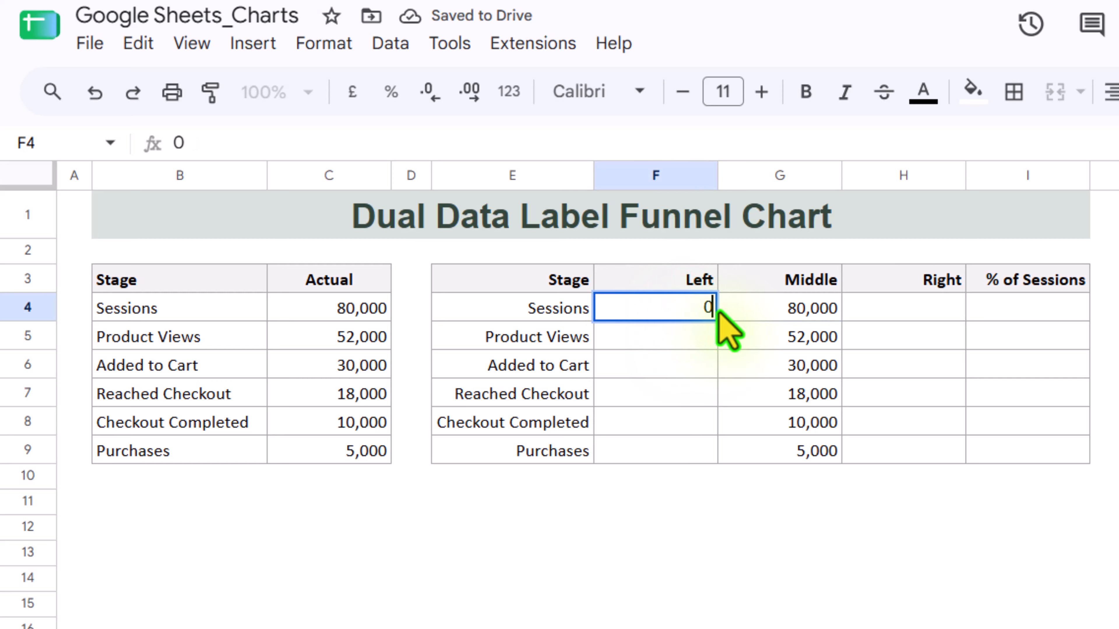
{"action": "left_click", "coordinate": [867, 307]}
{"action": "type", "text": "0"}
Enter =($G$4-G5)/2 in F5 and fill the formula through F9 in the Left column.
{"action": "left_click", "coordinate": [693, 344]}
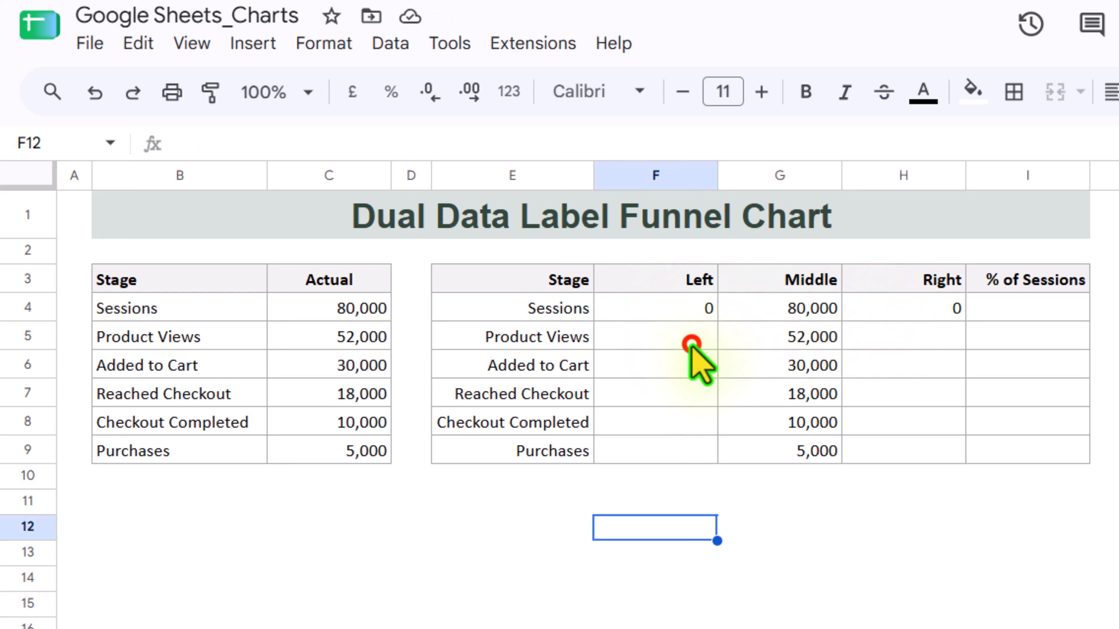
{"action": "left_click", "coordinate": [692, 343]}
{"action": "type", "text": "=("}
{"action": "left_click", "coordinate": [788, 308]}
{"action": "key", "text": "F4"}
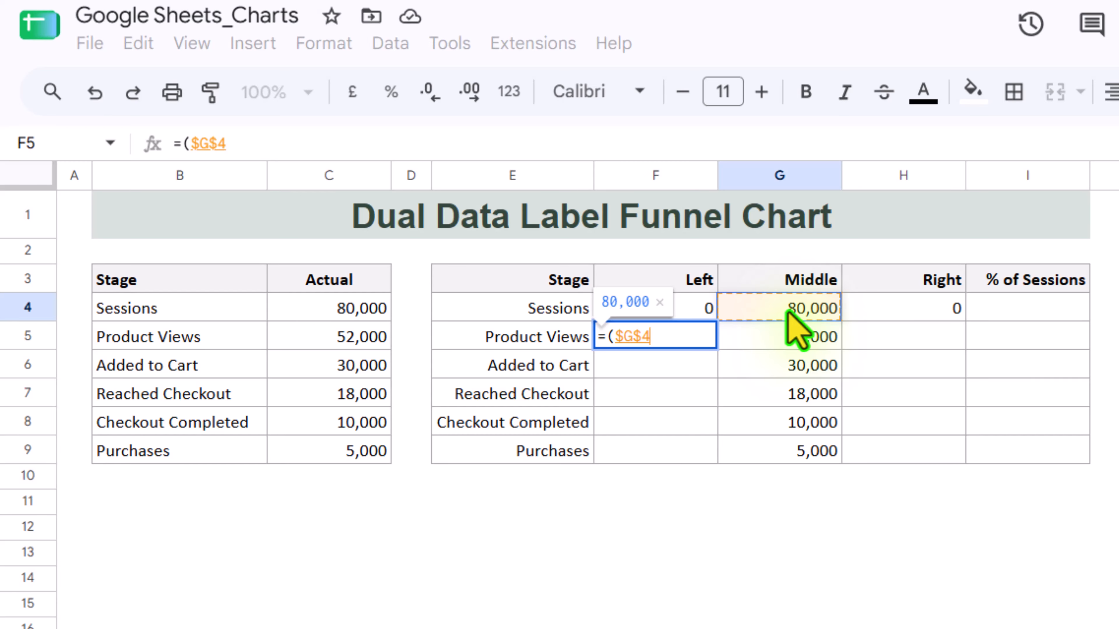
{"action": "type", "text": "-"}
{"action": "left_click", "coordinate": [795, 340]}
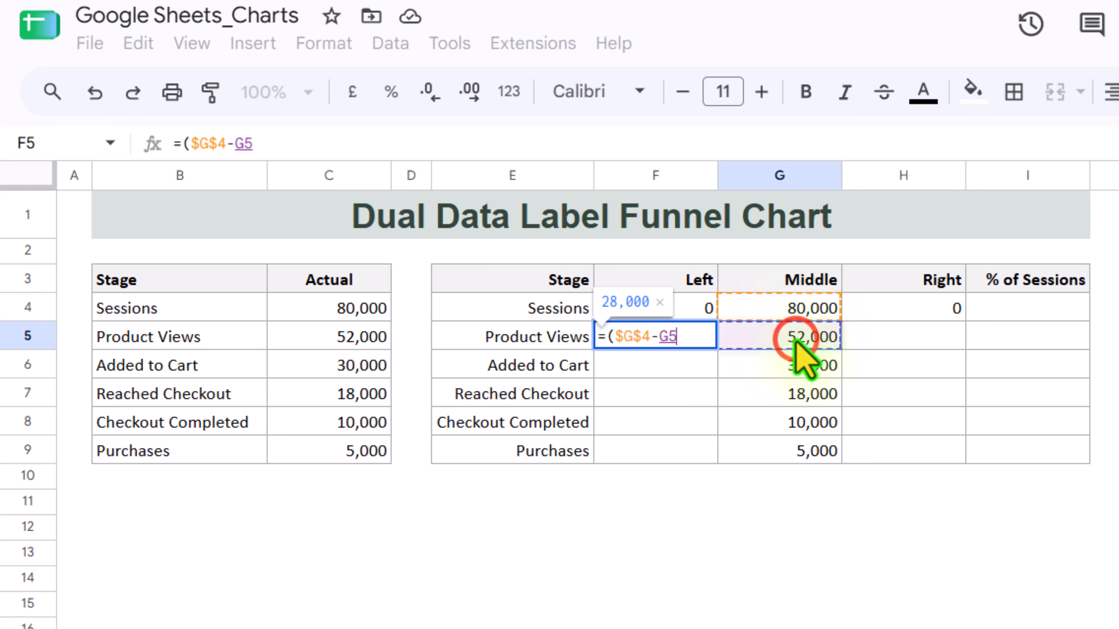
{"action": "type", "text": ")"}
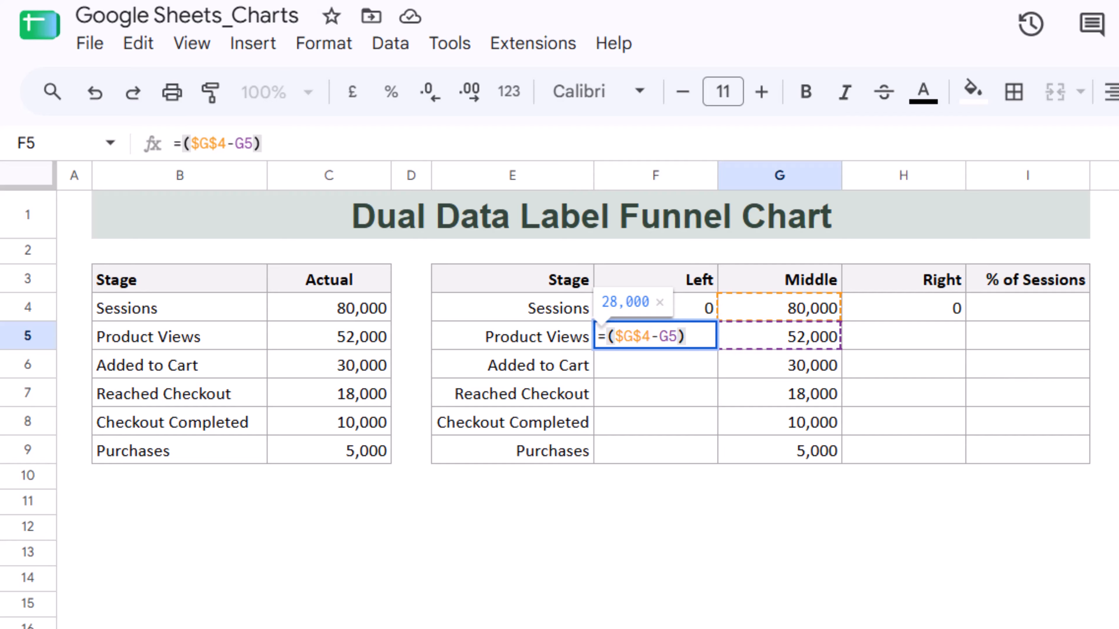
{"action": "type", "text": "/2"}
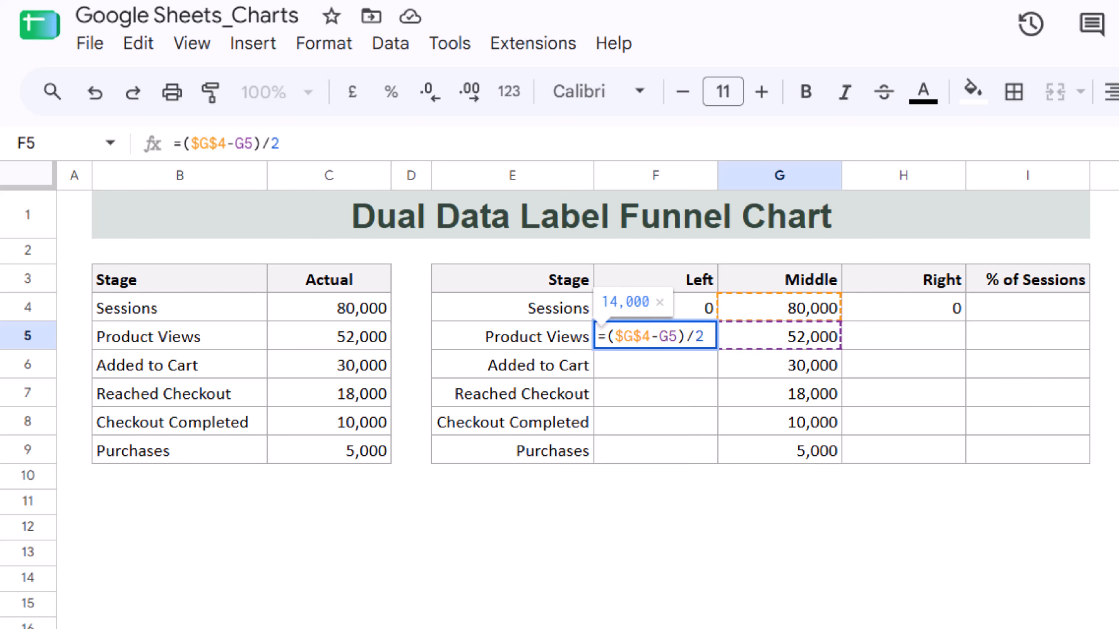
{"action": "key", "text": "Return"}
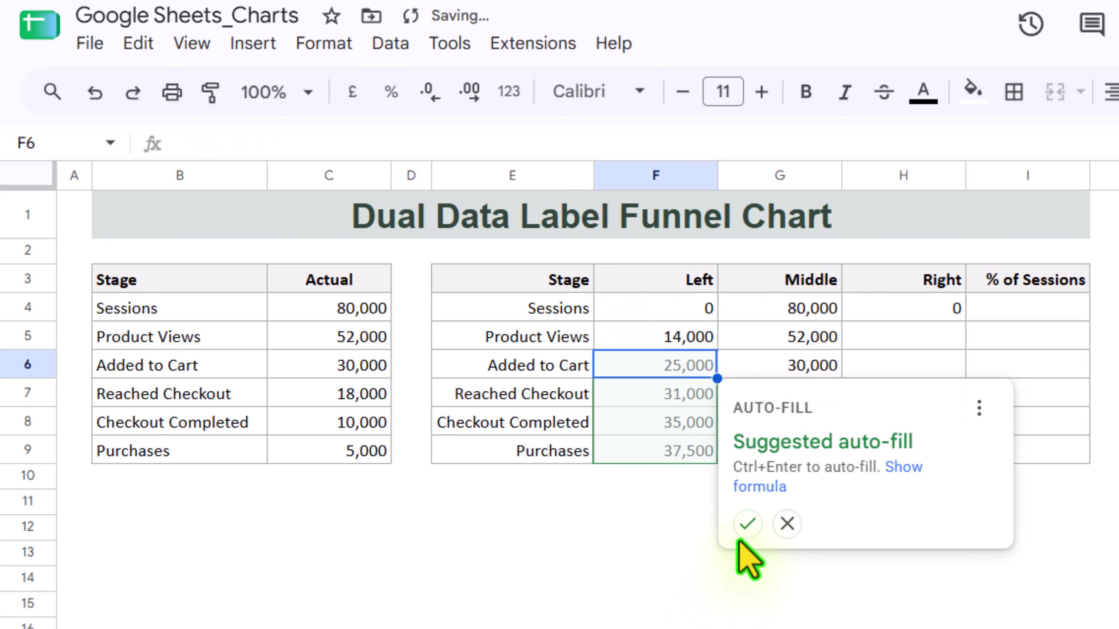
{"action": "left_click", "coordinate": [748, 524]}
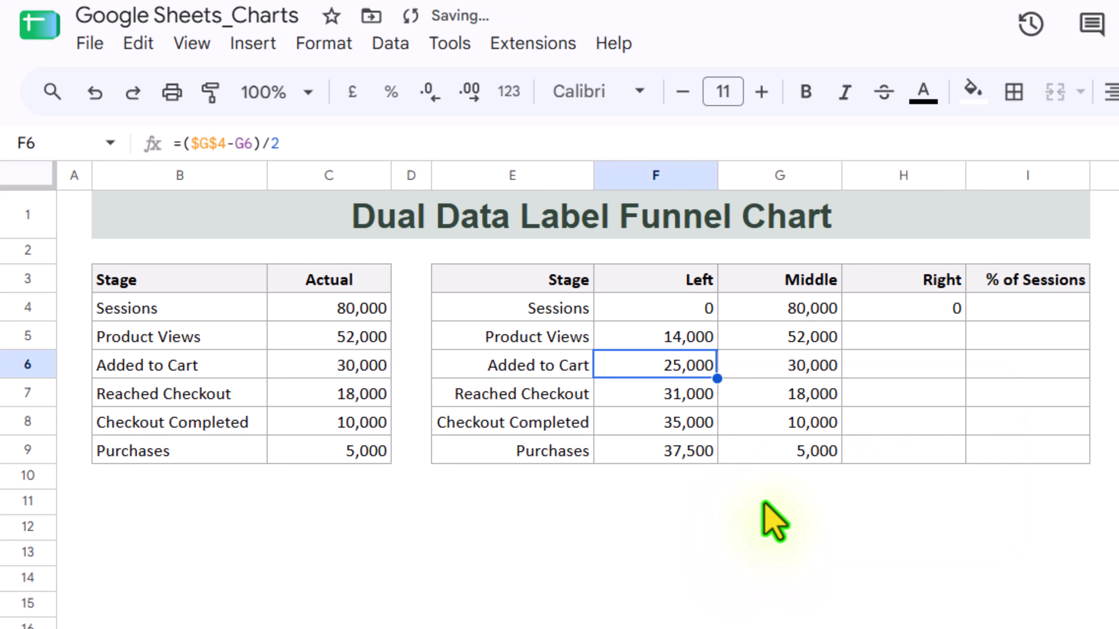
Enter =F5 in H5 and fill the formula through H9 in the Right column.
{"action": "left_click", "coordinate": [884, 344]}
{"action": "type", "text": "="}
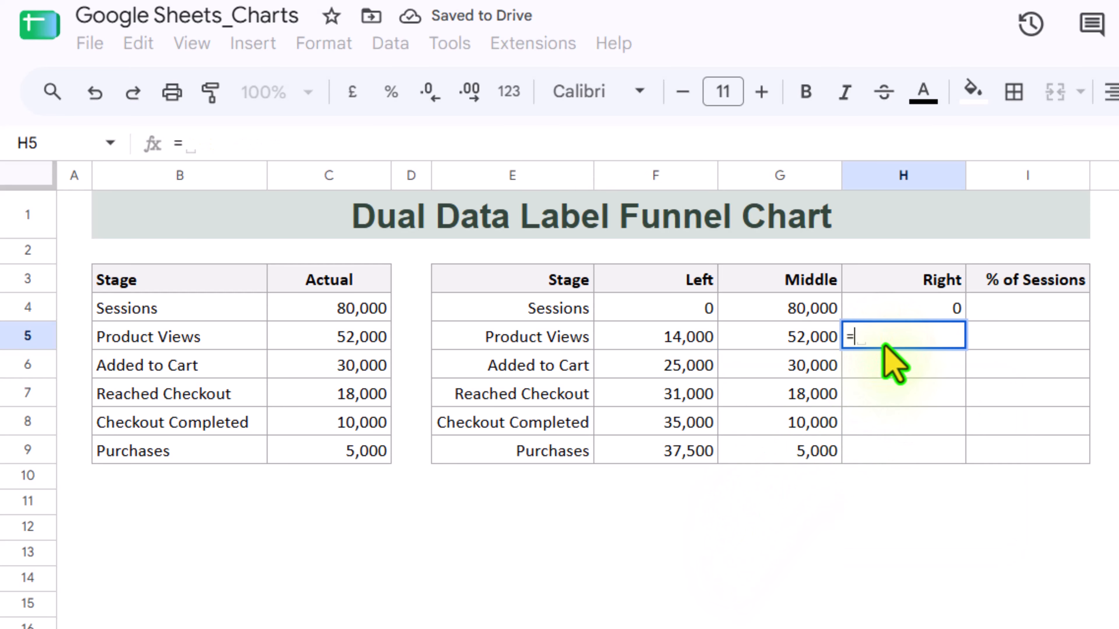
{"action": "left_click", "coordinate": [672, 337]}
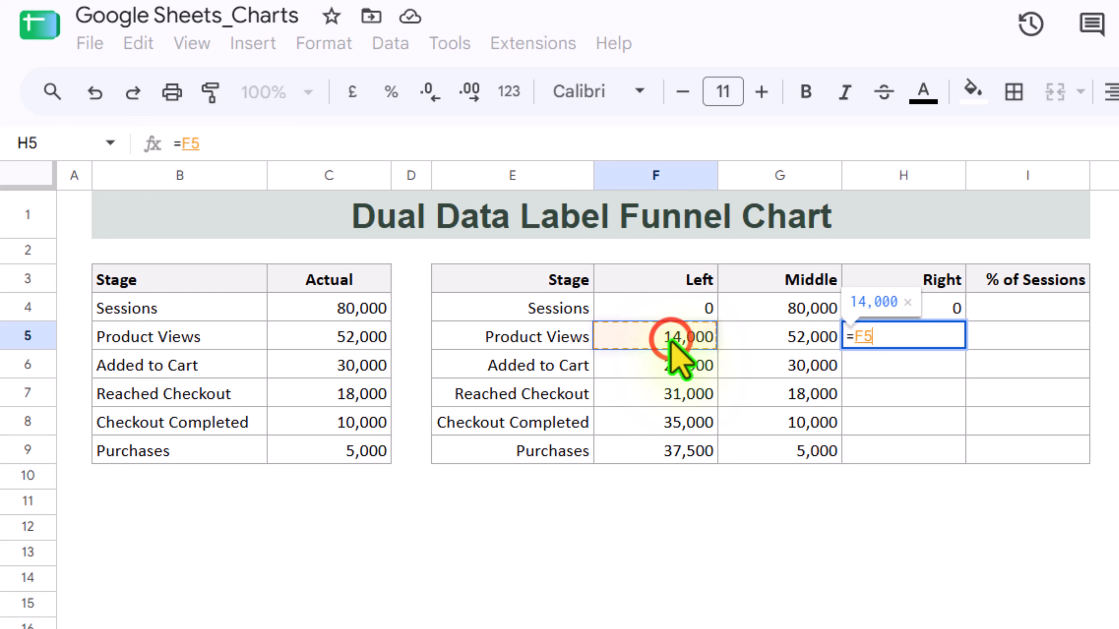
{"action": "key", "text": "Return"}
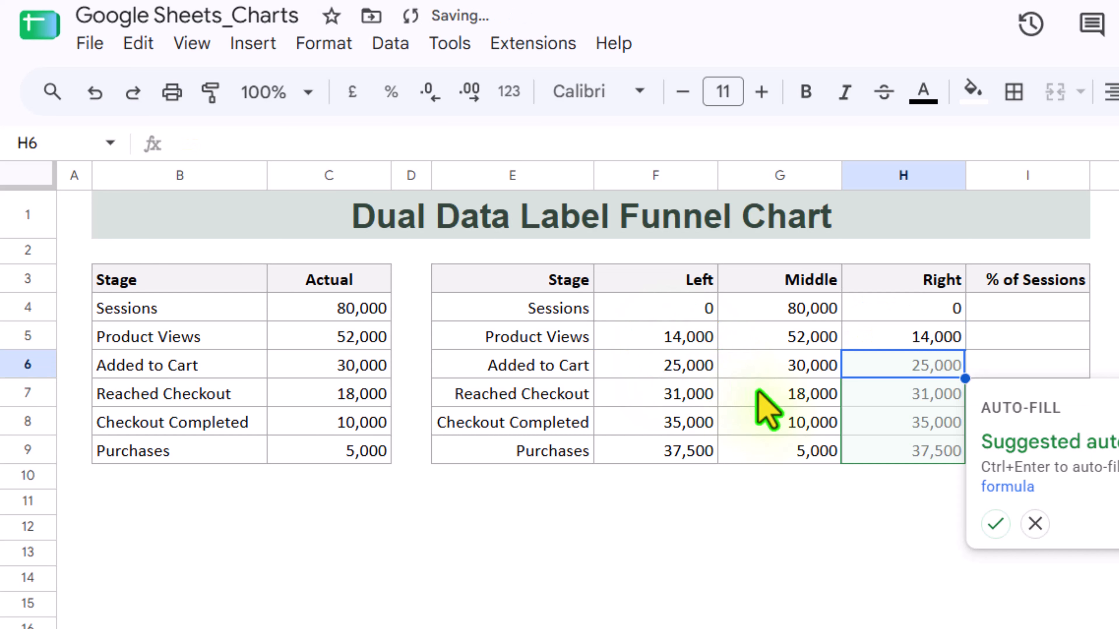
{"action": "left_click", "coordinate": [996, 523]}
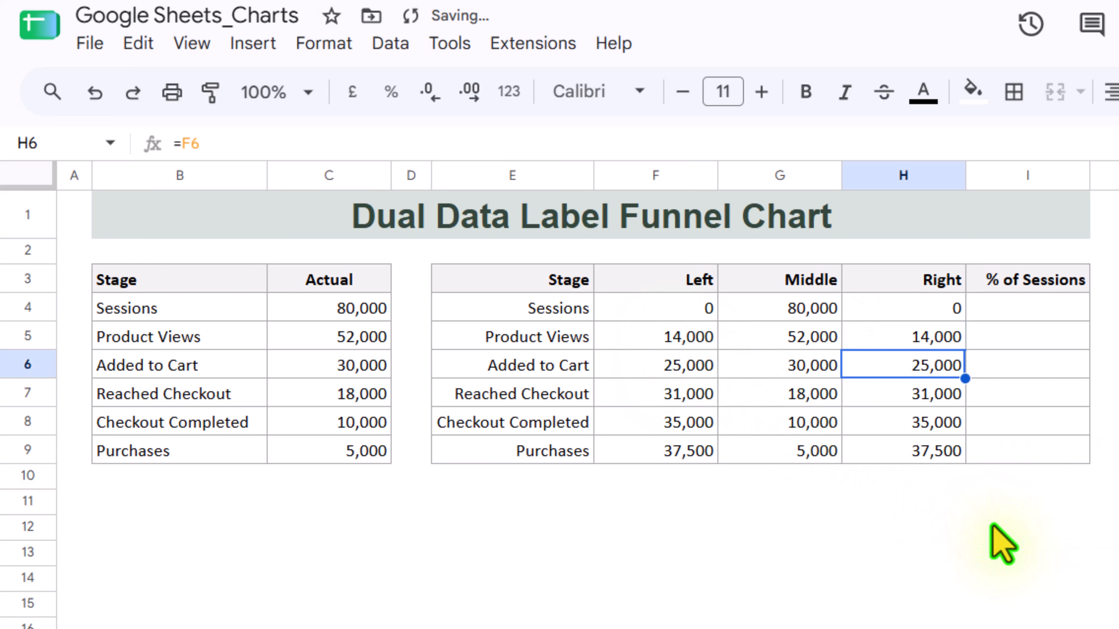
Enter =G4/$G$4 in I4 and fill the formula through I9 in the % of Sessions column.
{"action": "left_click", "coordinate": [996, 311]}
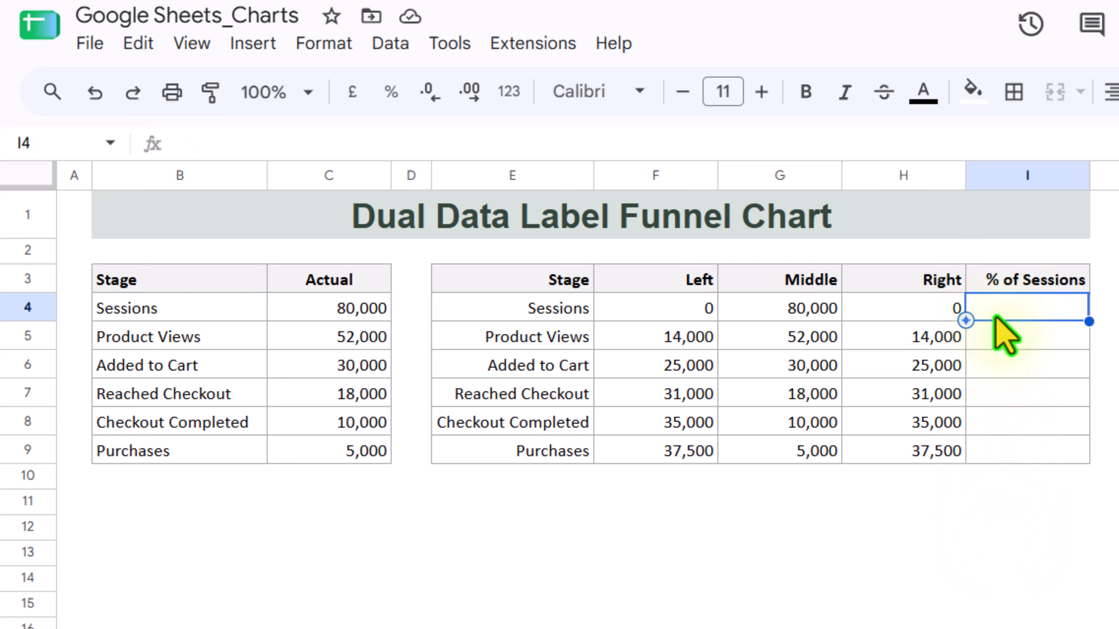
{"action": "type", "text": "="}
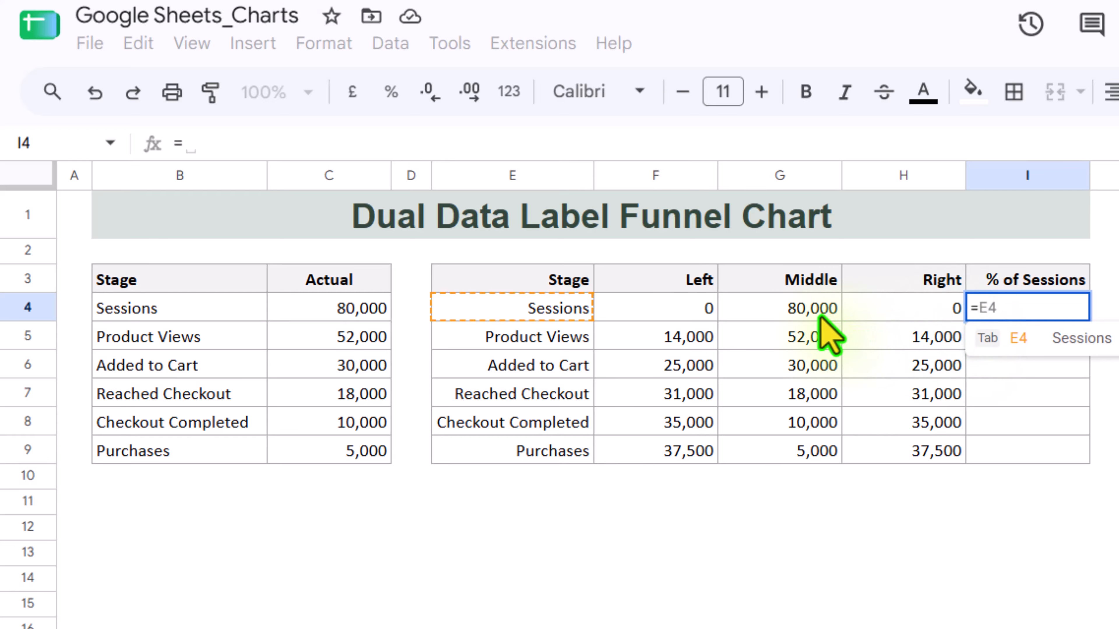
{"action": "left_click", "coordinate": [819, 314]}
{"action": "type", "text": "/"}
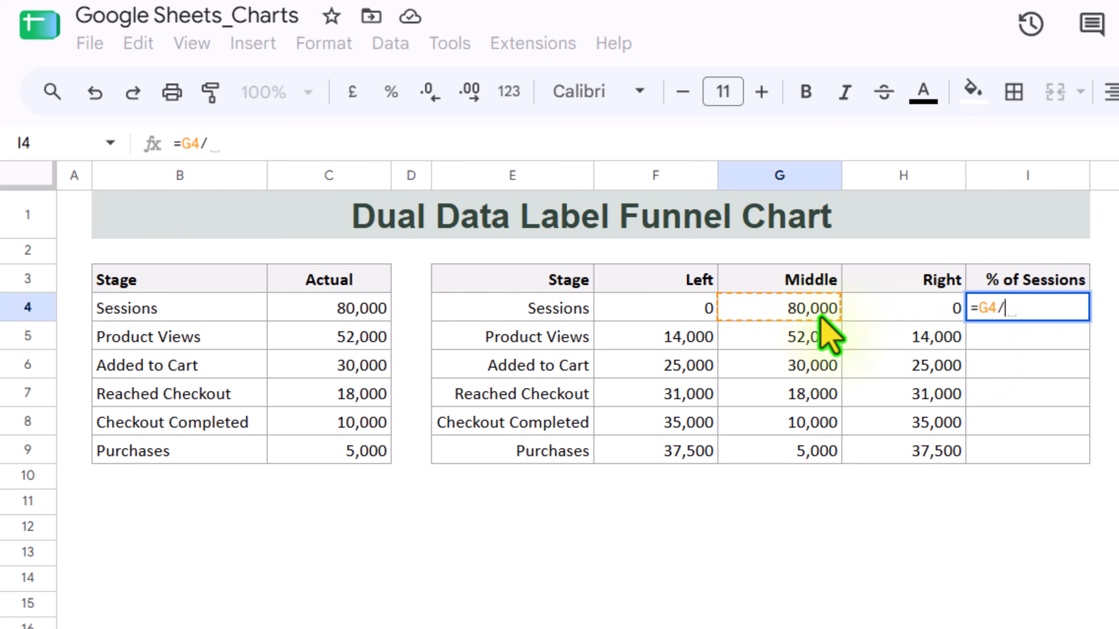
{"action": "left_click", "coordinate": [786, 308]}
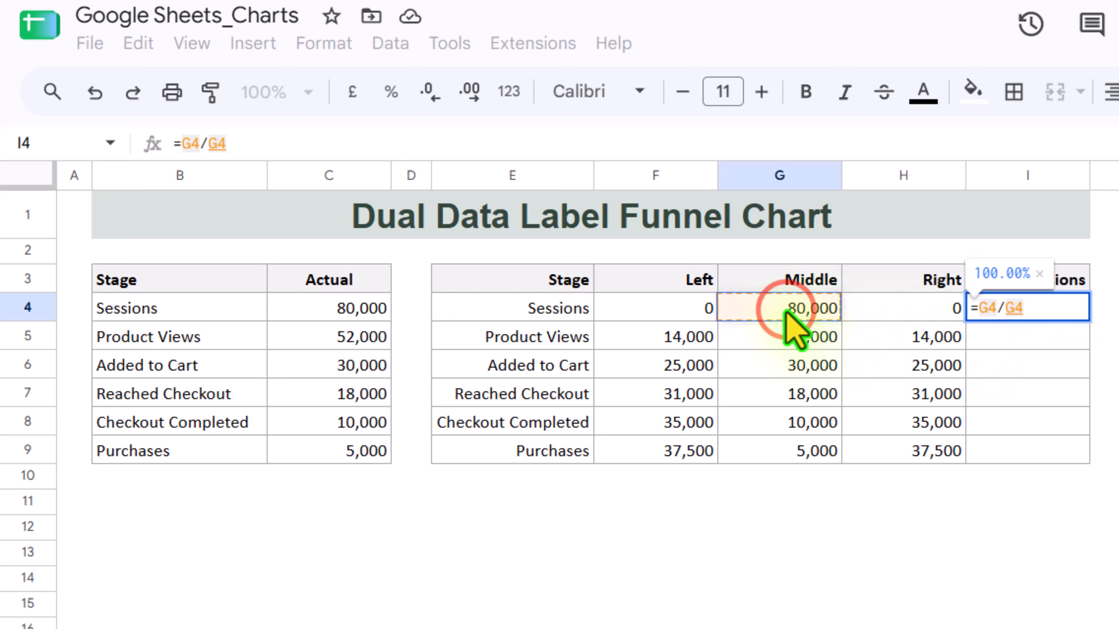
{"action": "key", "text": "F4"}
{"action": "key", "text": "Return"}
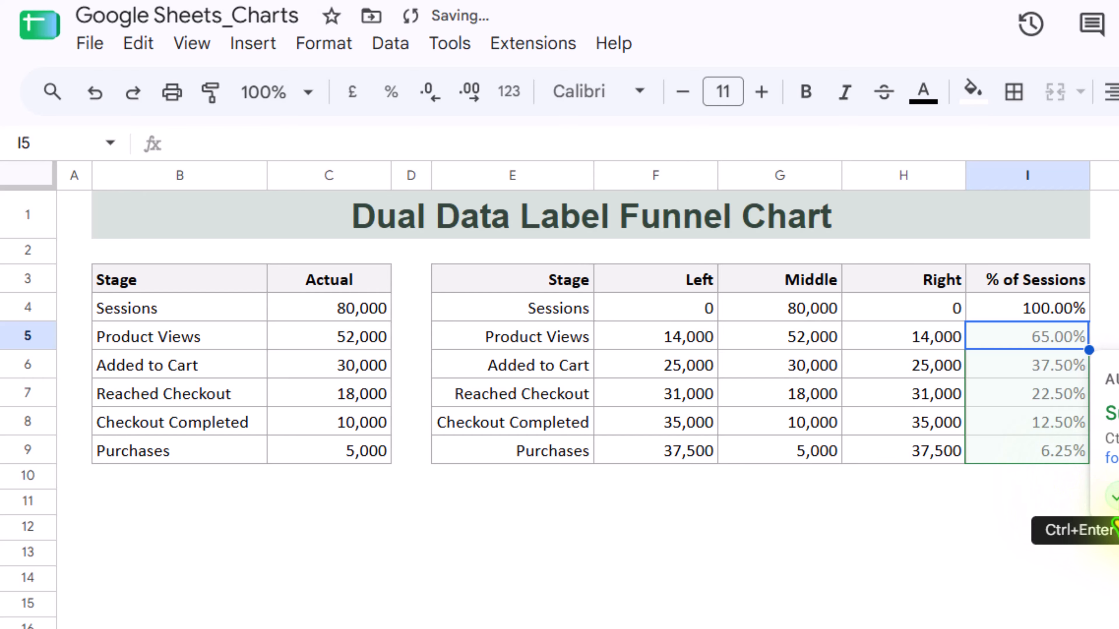
{"action": "left_click", "coordinate": [1063, 495]}
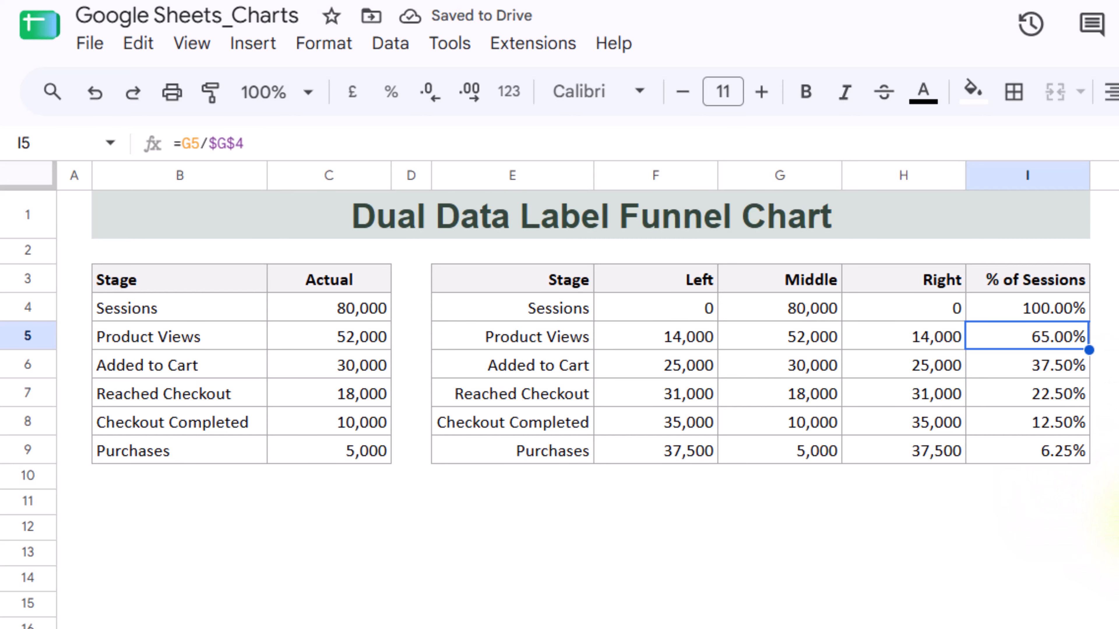
Insert a chart based on the second table, range E3:I9.
{"action": "left_click_drag", "start_coordinate": [513, 280], "coordinate": [1027, 449]}
{"action": "left_click", "coordinate": [253, 43]}
{"action": "left_click", "coordinate": [308, 211]}
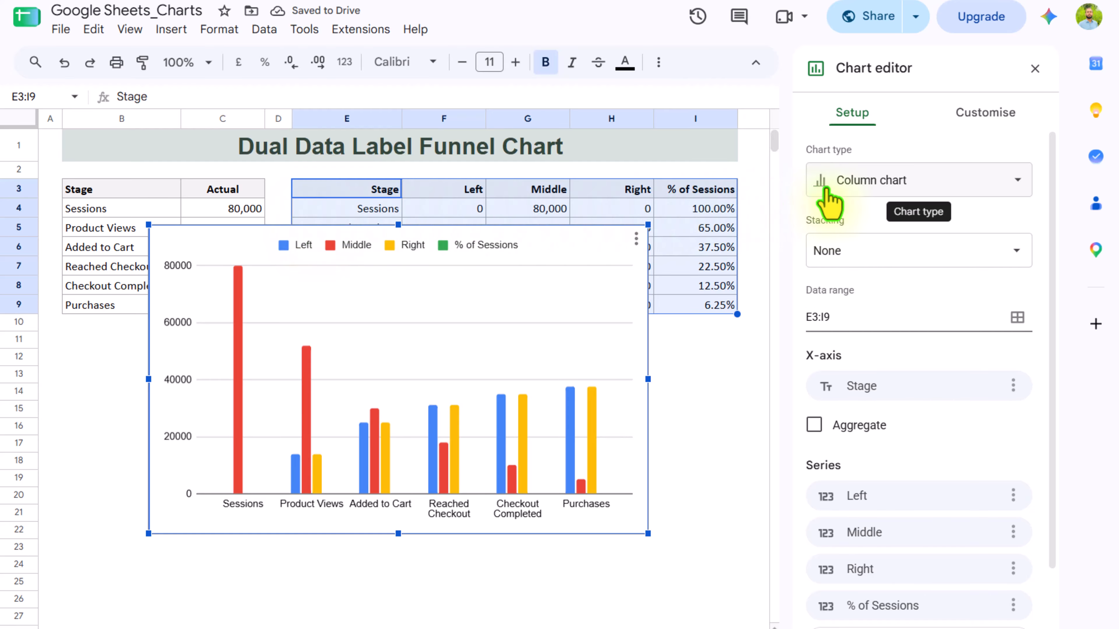
Change the chart type to Custom combo and set its stacking to 100%.
{"action": "left_click", "coordinate": [889, 184]}
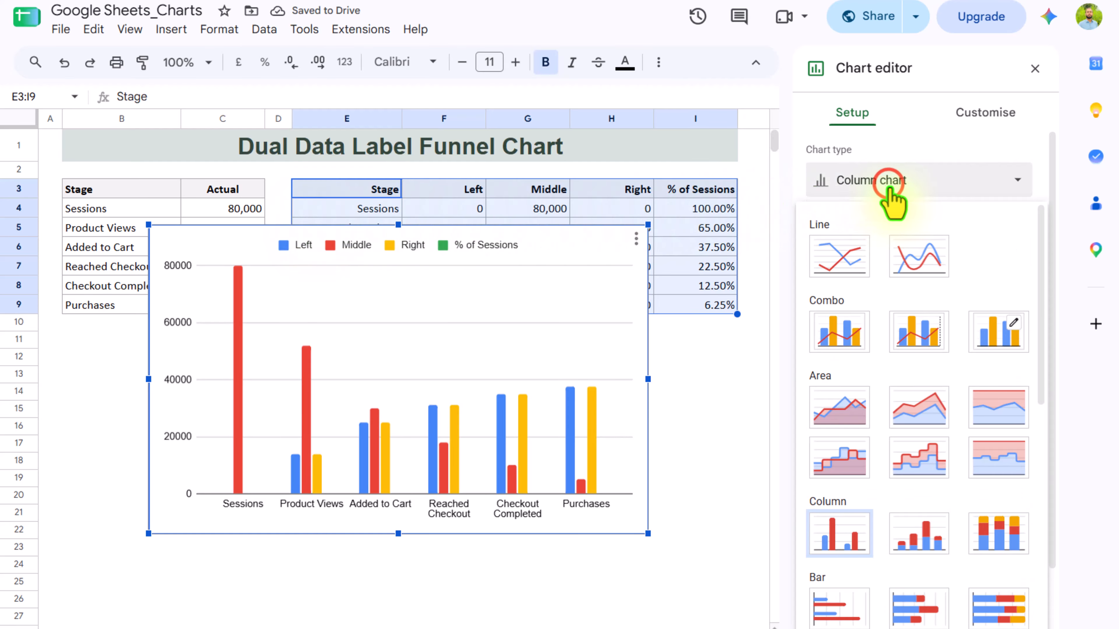
{"action": "left_click", "coordinate": [986, 336]}
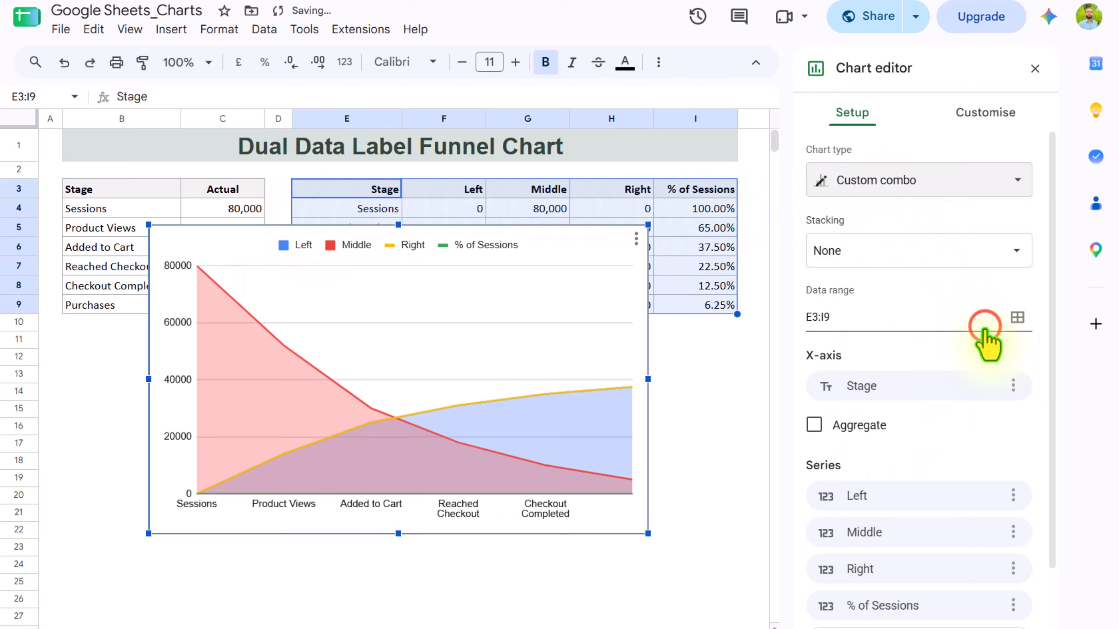
{"action": "left_click", "coordinate": [855, 257]}
{"action": "left_click", "coordinate": [837, 304]}
Set the format type of all chart series to Stepped area.
{"action": "left_click", "coordinate": [985, 113]}
{"action": "left_click", "coordinate": [854, 255]}
{"action": "left_click", "coordinate": [877, 409]}
{"action": "left_click", "coordinate": [865, 482]}
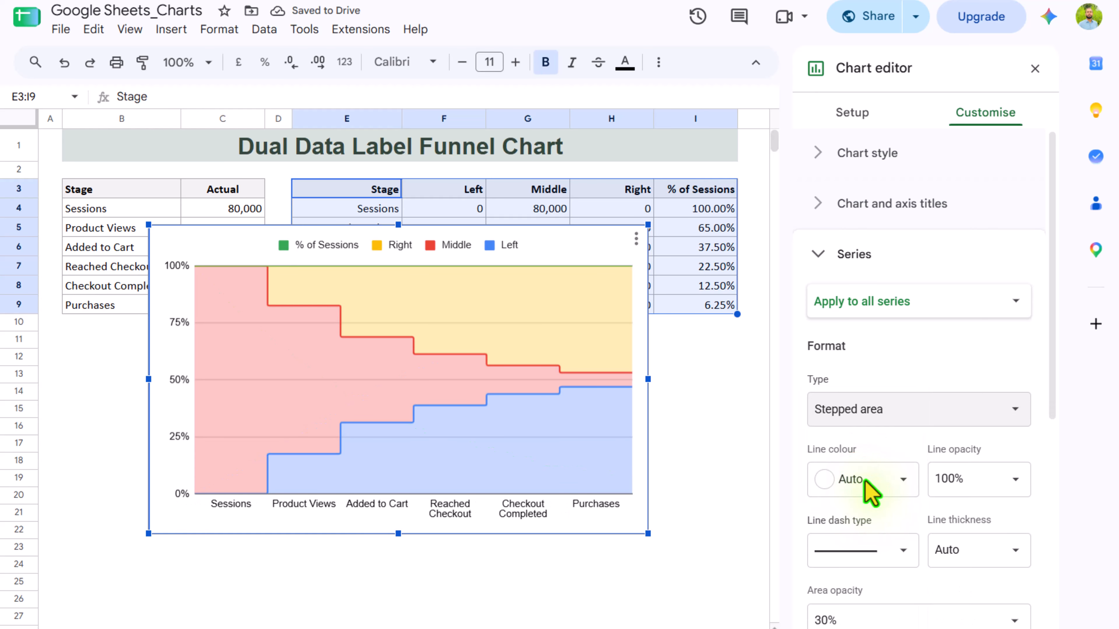
Remove the % of Sessions series from the chart.
{"action": "left_click", "coordinate": [853, 119]}
{"action": "scroll", "coordinate": [882, 449], "scroll_direction": "down", "scroll_amount": 2}
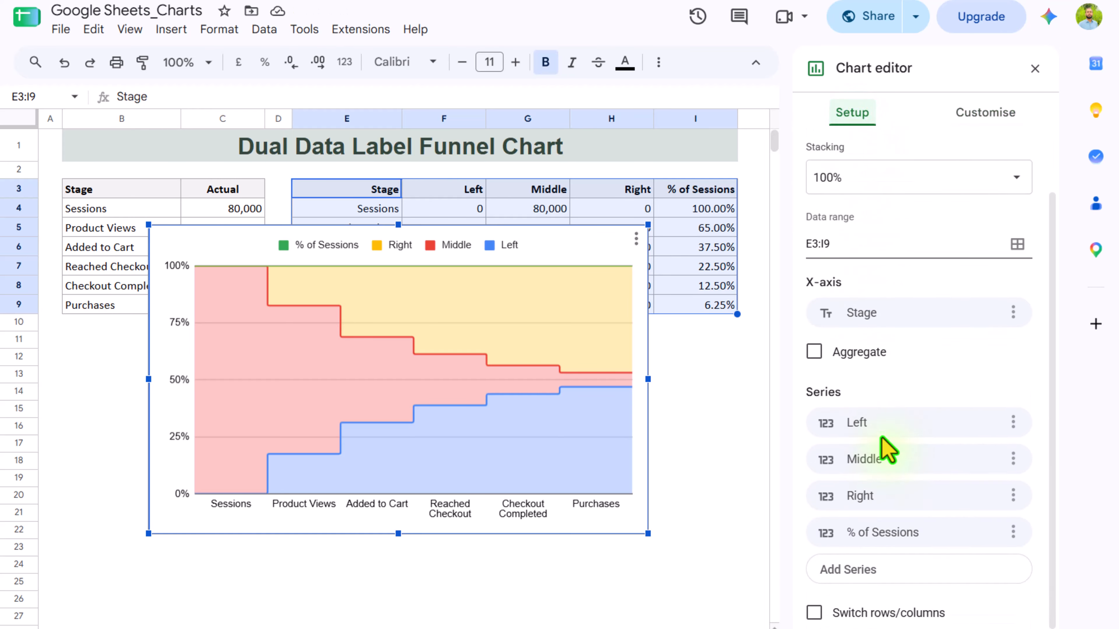
{"action": "scroll", "coordinate": [886, 449], "scroll_direction": "down", "scroll_amount": 1}
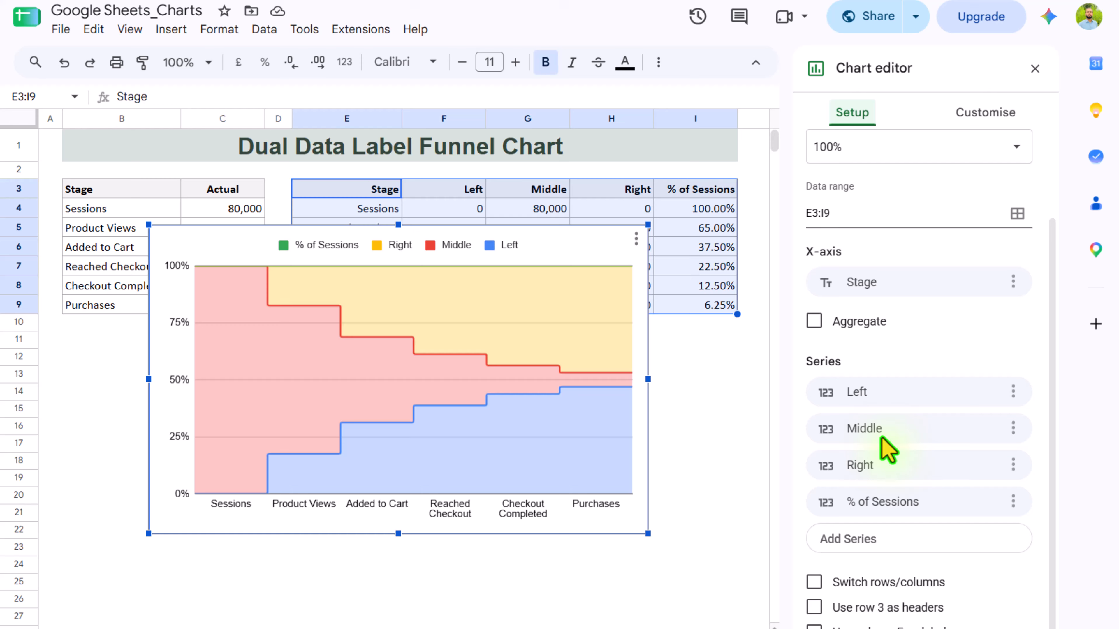
{"action": "left_click", "coordinate": [1014, 504]}
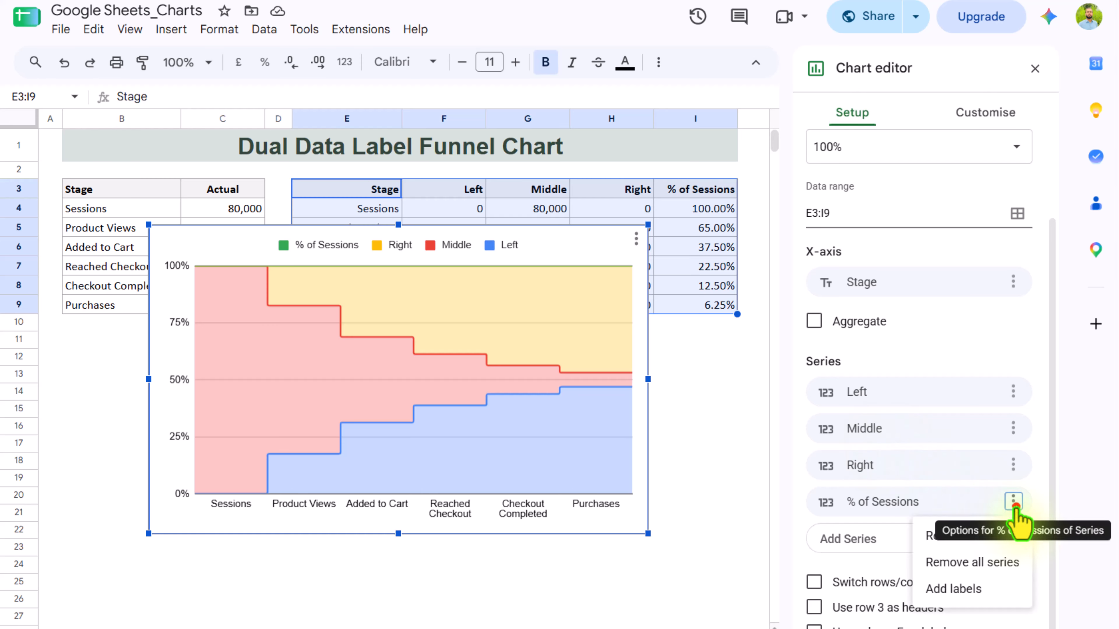
{"action": "left_click", "coordinate": [947, 535]}
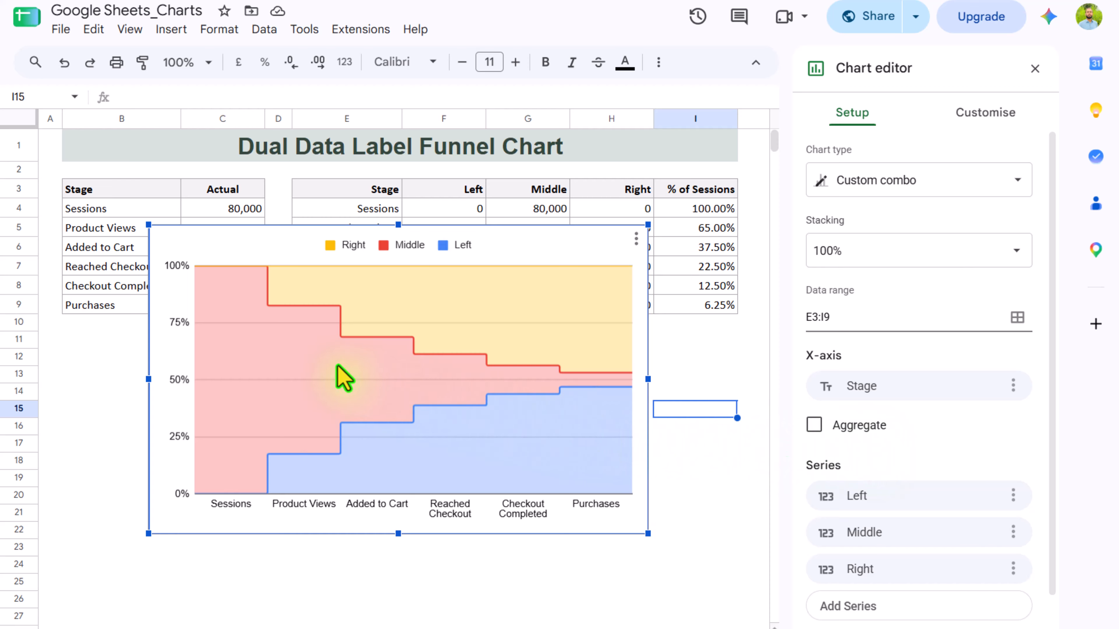
Add data labels to the Left series and take their values from the Middle column.
{"action": "left_click", "coordinate": [1013, 496]}
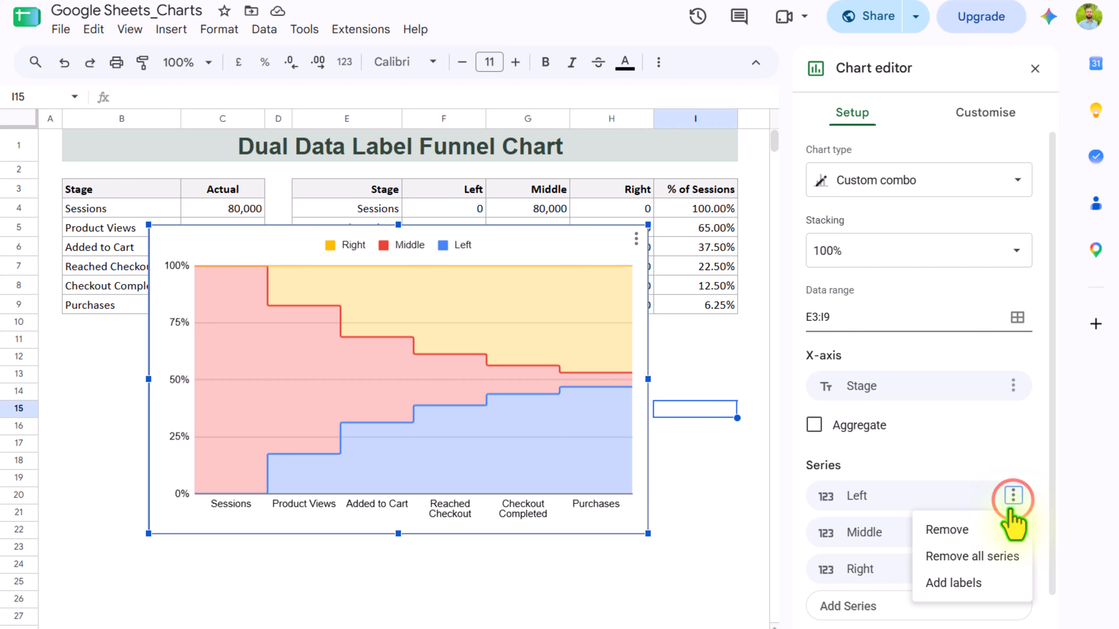
{"action": "left_click", "coordinate": [988, 583]}
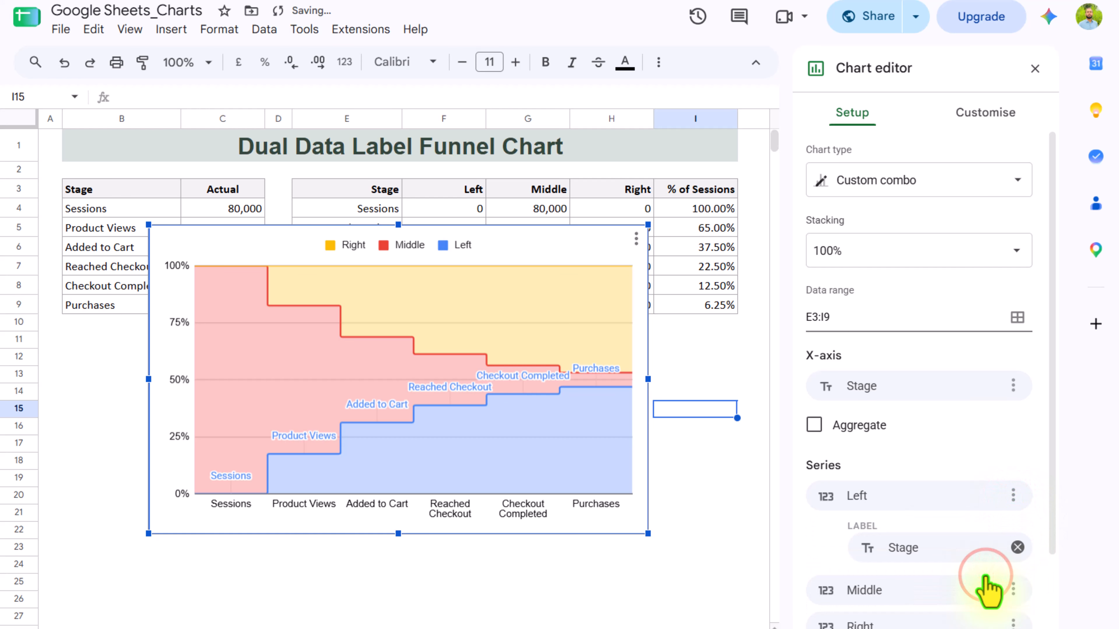
{"action": "left_click", "coordinate": [956, 553]}
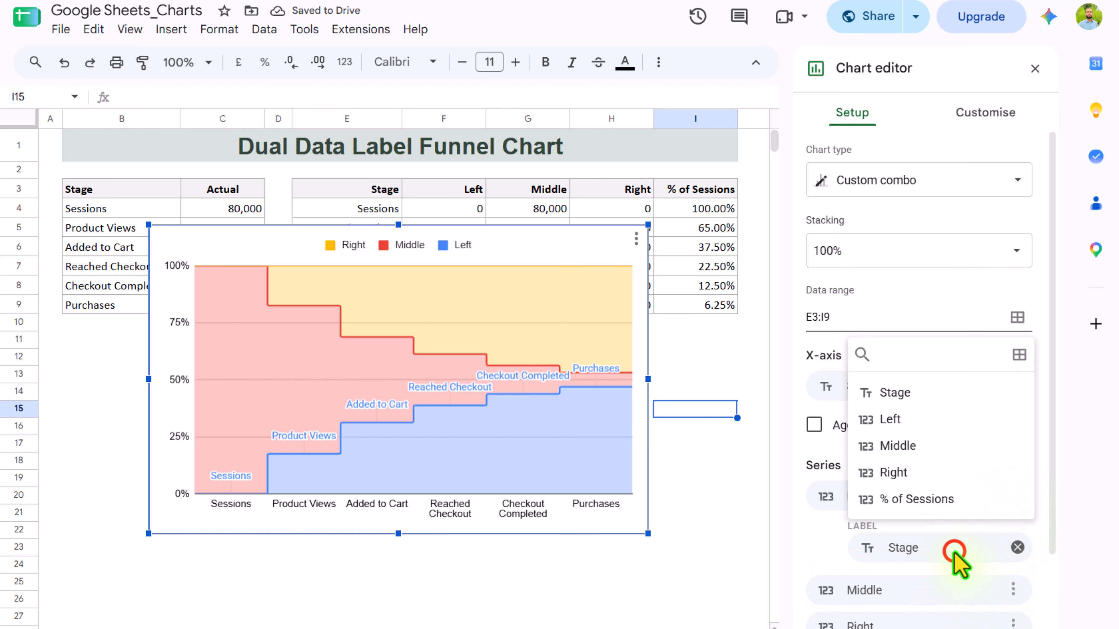
{"action": "left_click", "coordinate": [916, 445]}
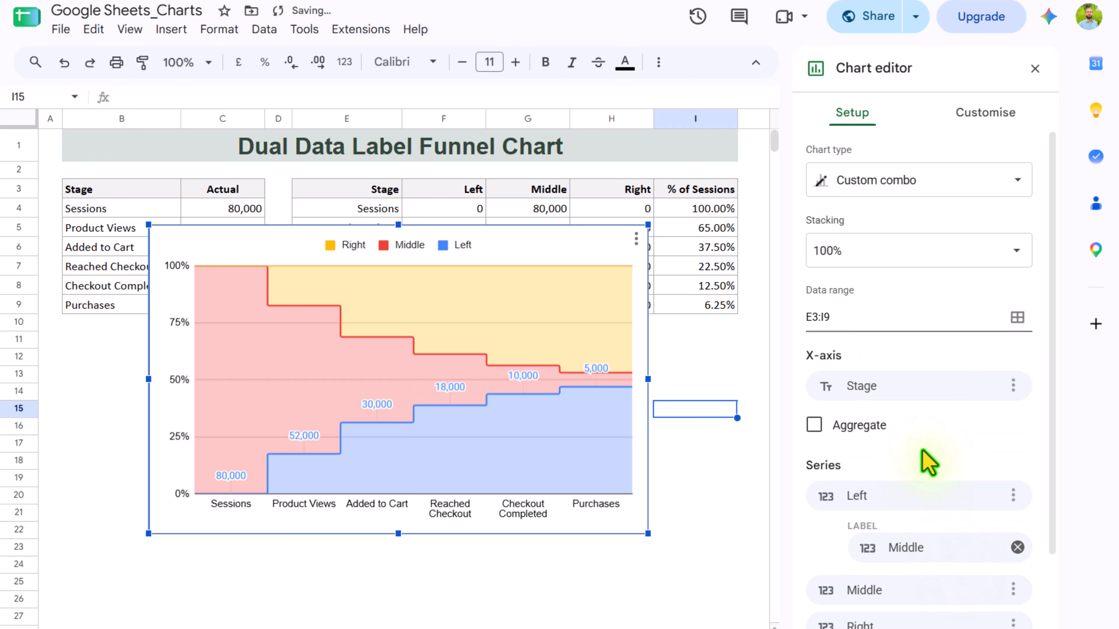
Add data labels to the Middle series and take their values from the % of Sessions column.
{"action": "scroll", "coordinate": [925, 441], "scroll_direction": "down", "scroll_amount": 3}
{"action": "left_click", "coordinate": [1012, 480]}
{"action": "left_click", "coordinate": [983, 568]}
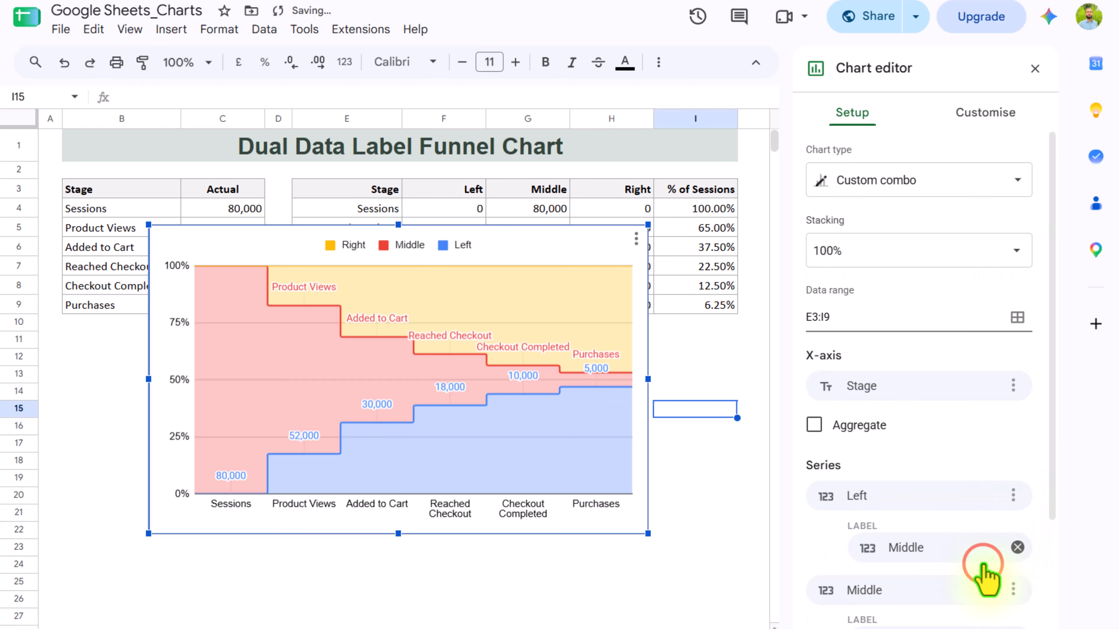
{"action": "scroll", "coordinate": [987, 577], "scroll_direction": "down", "scroll_amount": 3}
{"action": "left_click", "coordinate": [942, 531]}
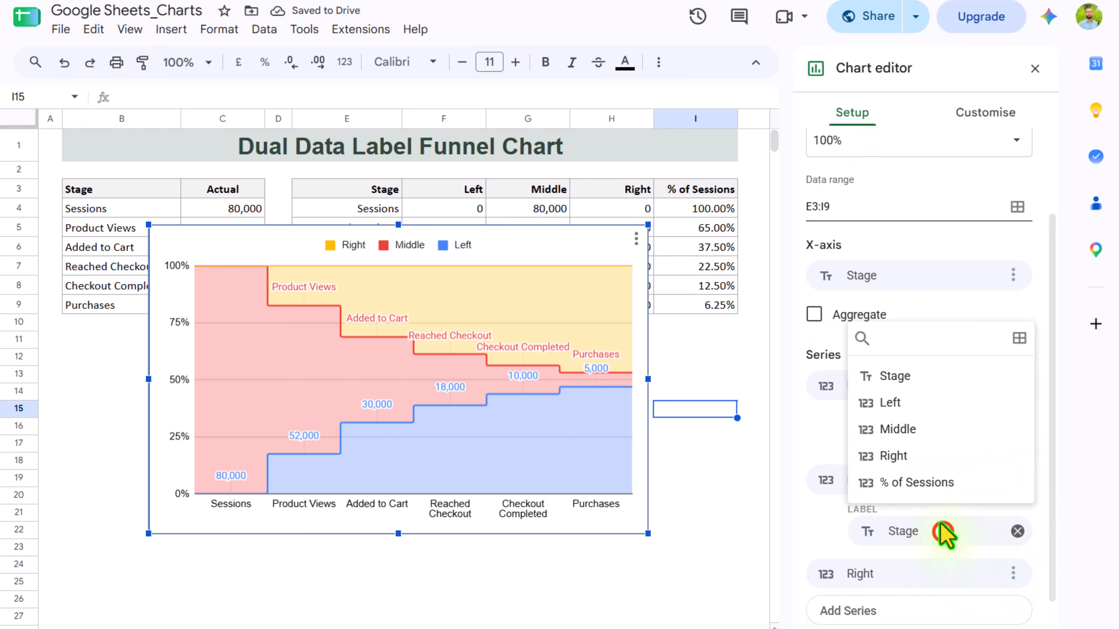
{"action": "left_click", "coordinate": [933, 485]}
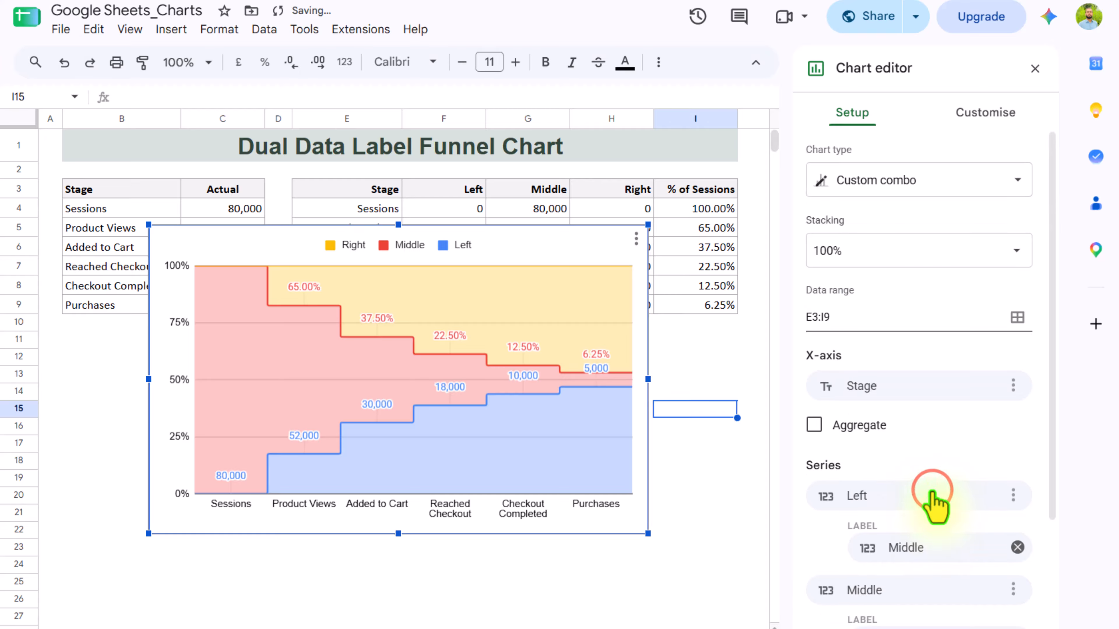
Format the Left series' data labels with position Below, bold text and black text colour.
{"action": "left_click", "coordinate": [990, 127]}
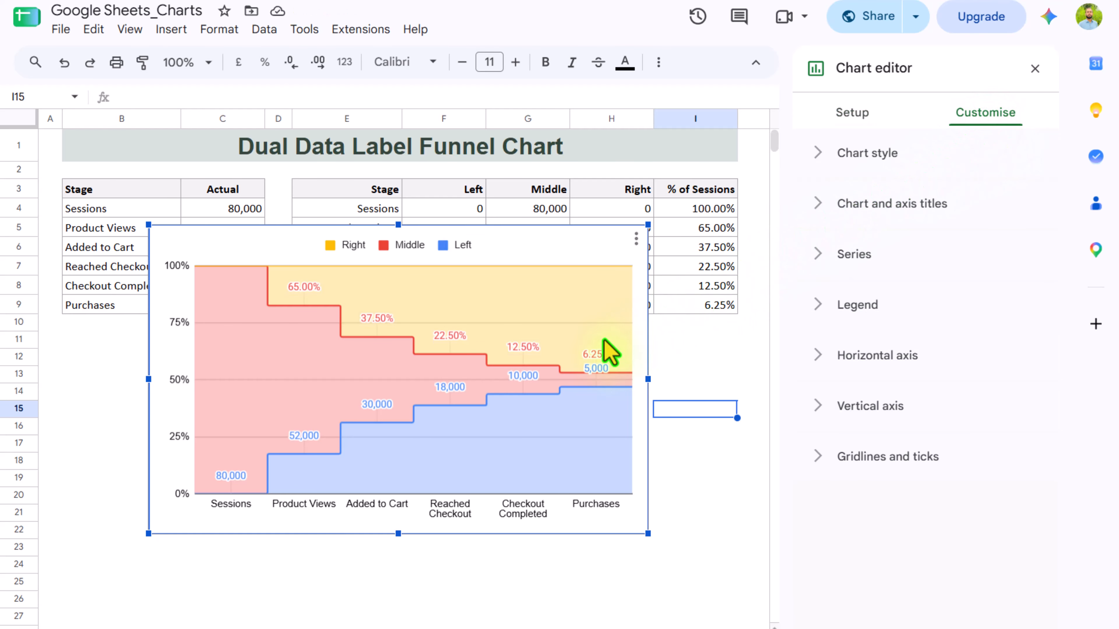
{"action": "left_click", "coordinate": [526, 375]}
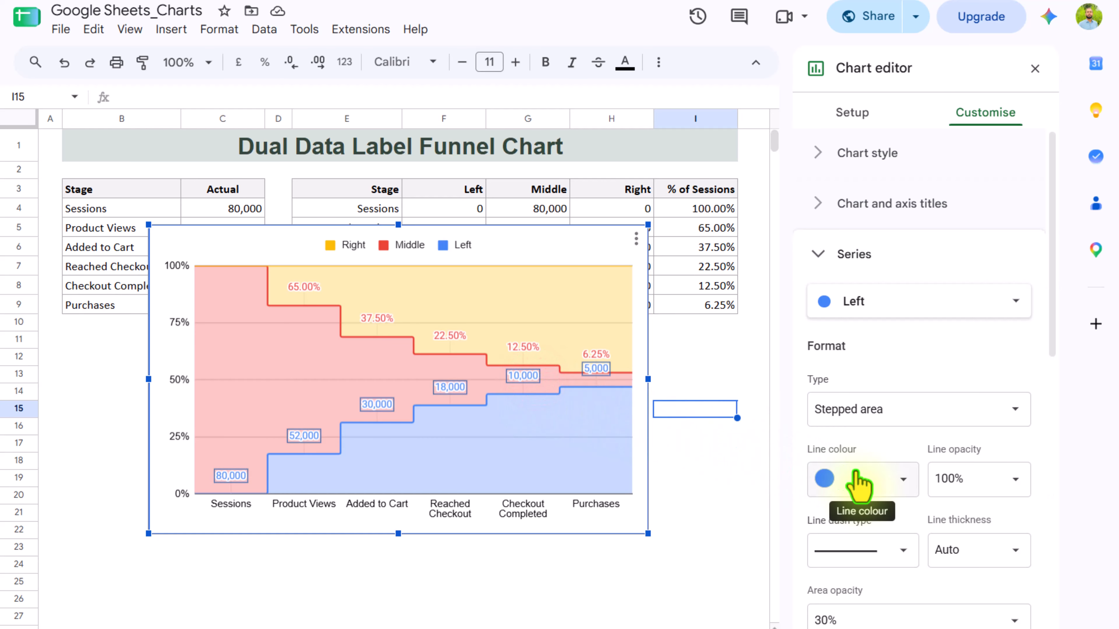
{"action": "scroll", "coordinate": [859, 482], "scroll_direction": "down", "scroll_amount": 10}
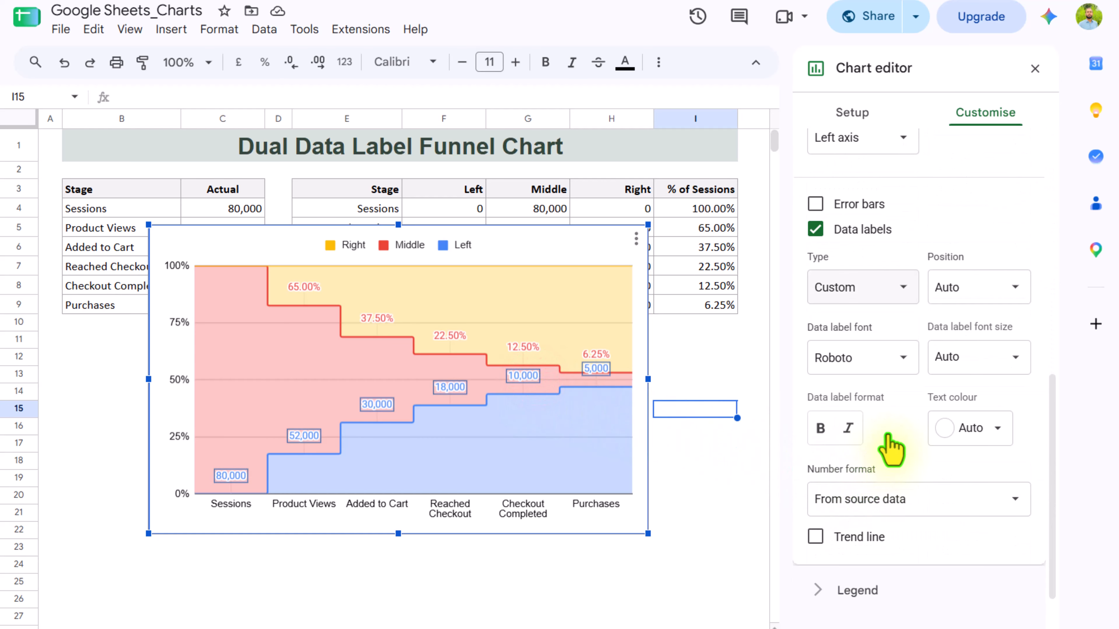
{"action": "left_click", "coordinate": [1015, 287]}
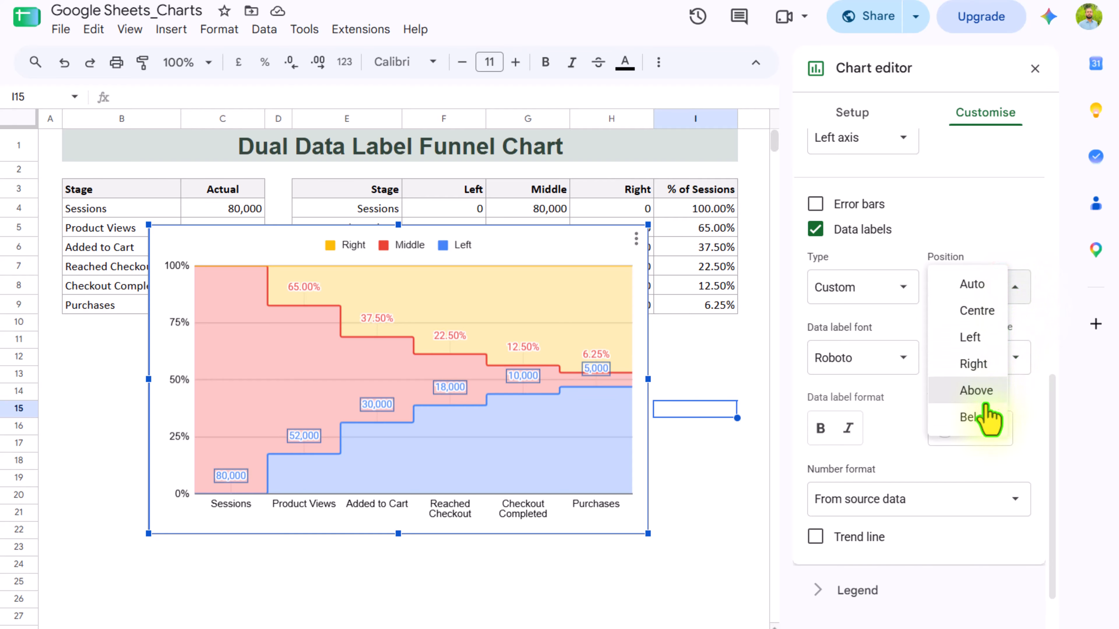
{"action": "left_click", "coordinate": [983, 418]}
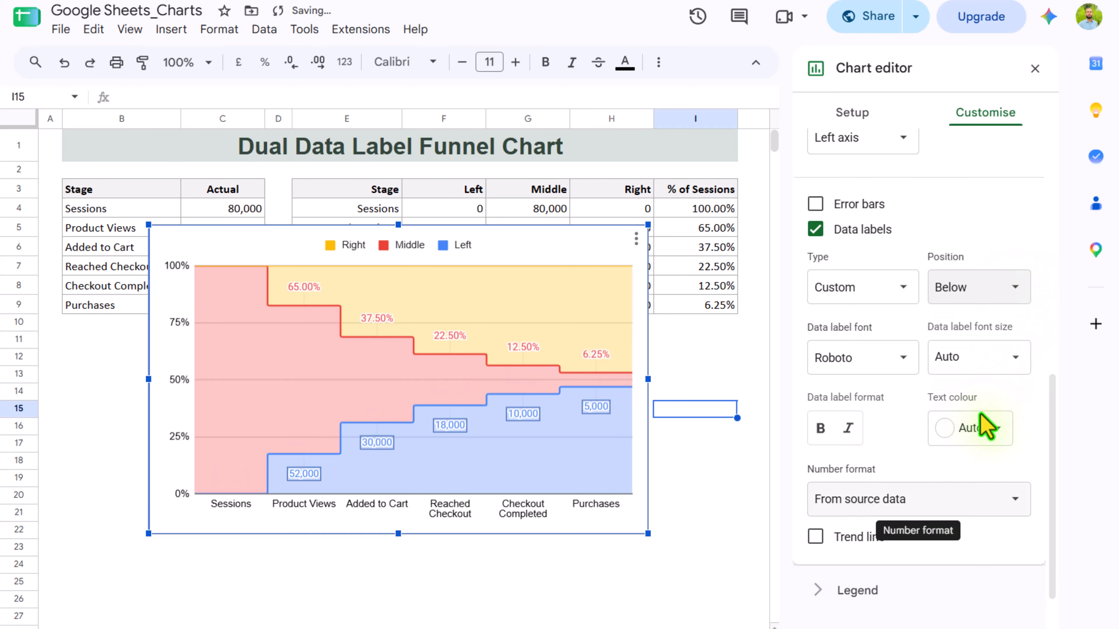
{"action": "left_click", "coordinate": [822, 430]}
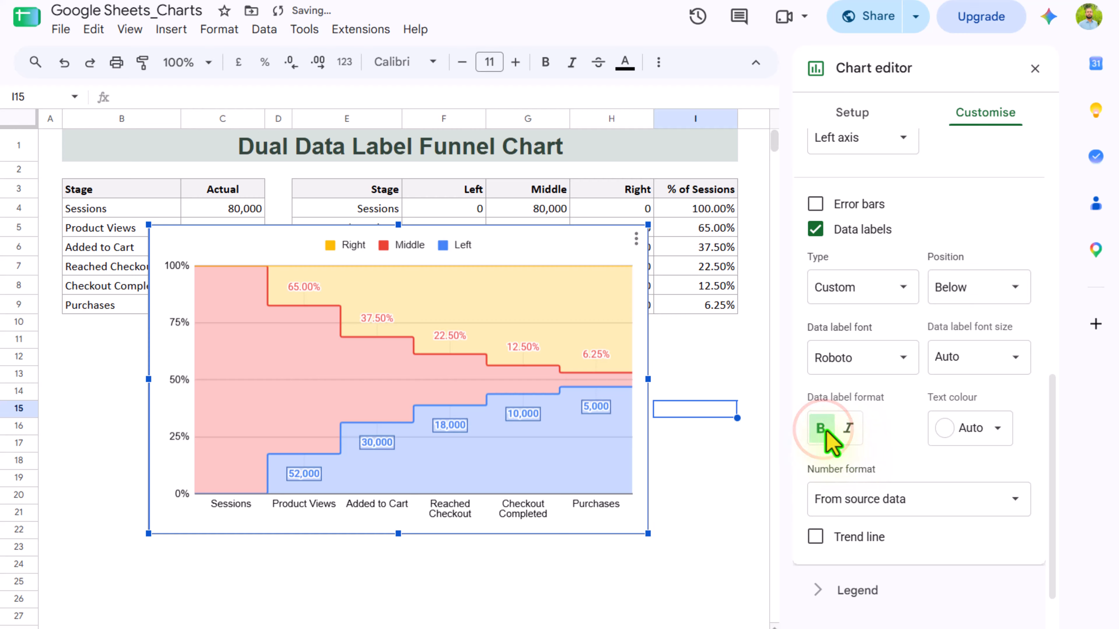
{"action": "left_click", "coordinate": [996, 429]}
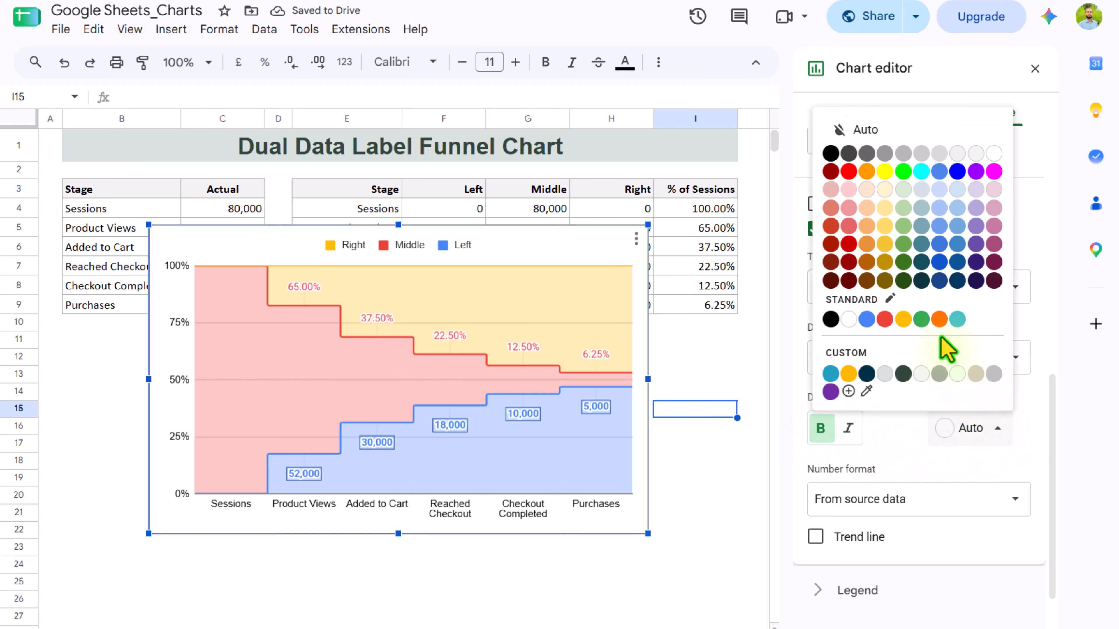
{"action": "left_click", "coordinate": [831, 153]}
Format the Middle series' percentage data labels with position Above, black text colour and bold text.
{"action": "left_click", "coordinate": [991, 291]}
{"action": "left_click", "coordinate": [979, 398]}
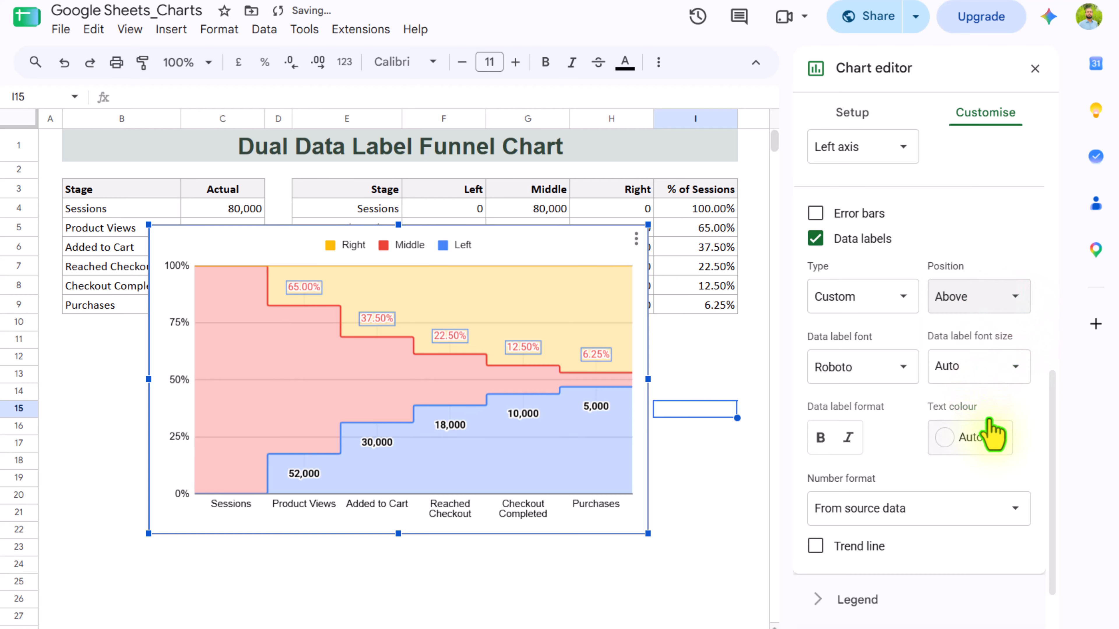
{"action": "left_click", "coordinate": [994, 436]}
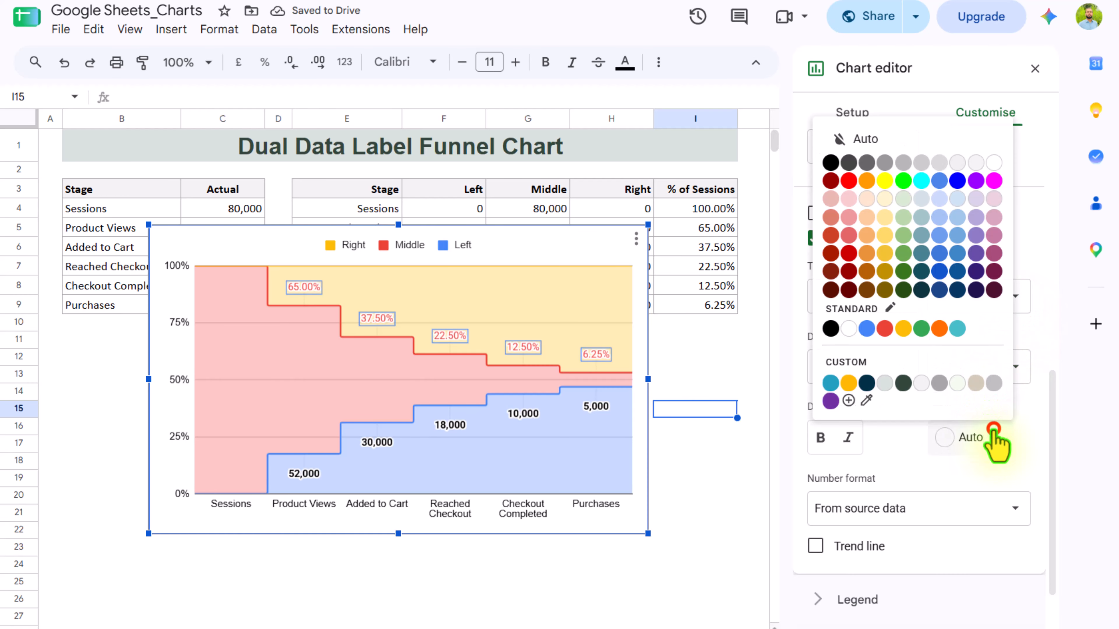
{"action": "left_click", "coordinate": [830, 163]}
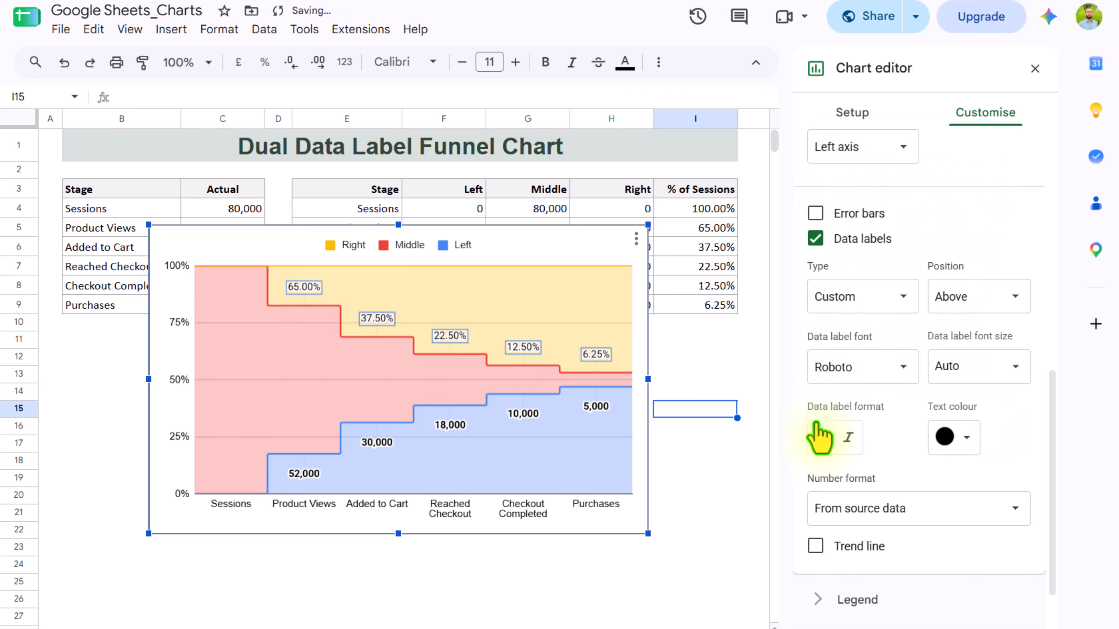
{"action": "left_click", "coordinate": [820, 438]}
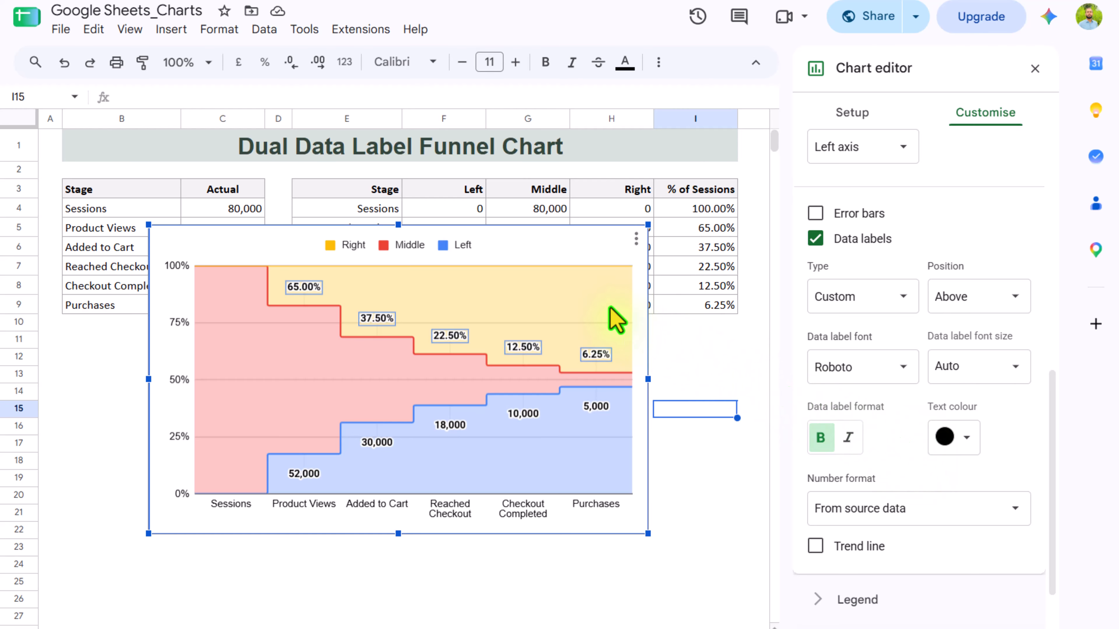
Hide the Right series by setting its area opacity and line opacity to 0%.
{"action": "left_click", "coordinate": [592, 299]}
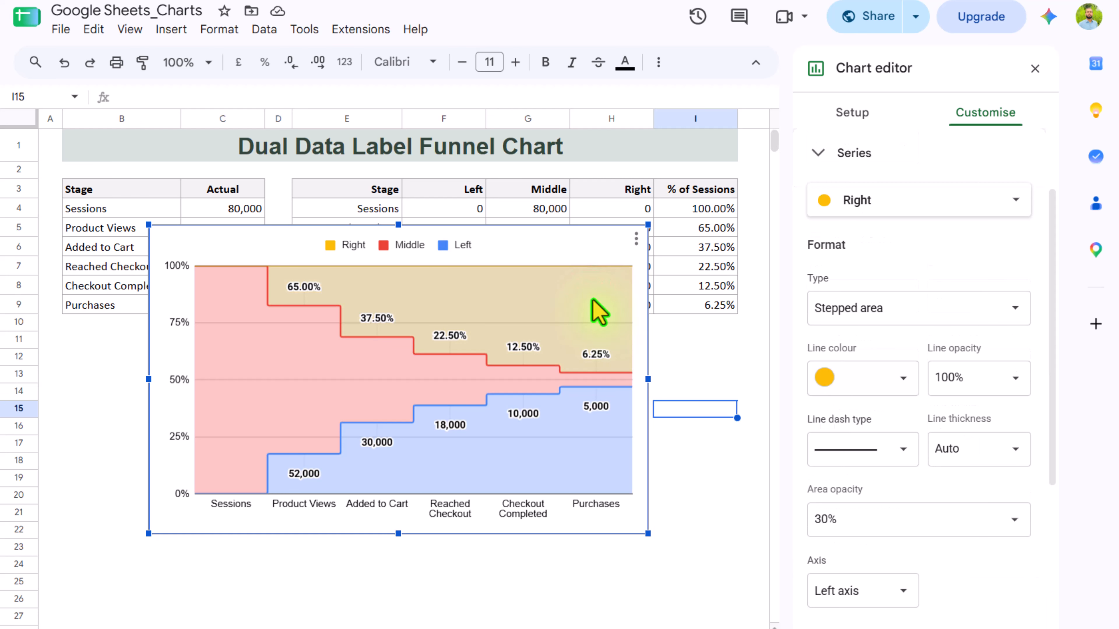
{"action": "left_click", "coordinate": [1010, 524]}
{"action": "left_click", "coordinate": [850, 325]}
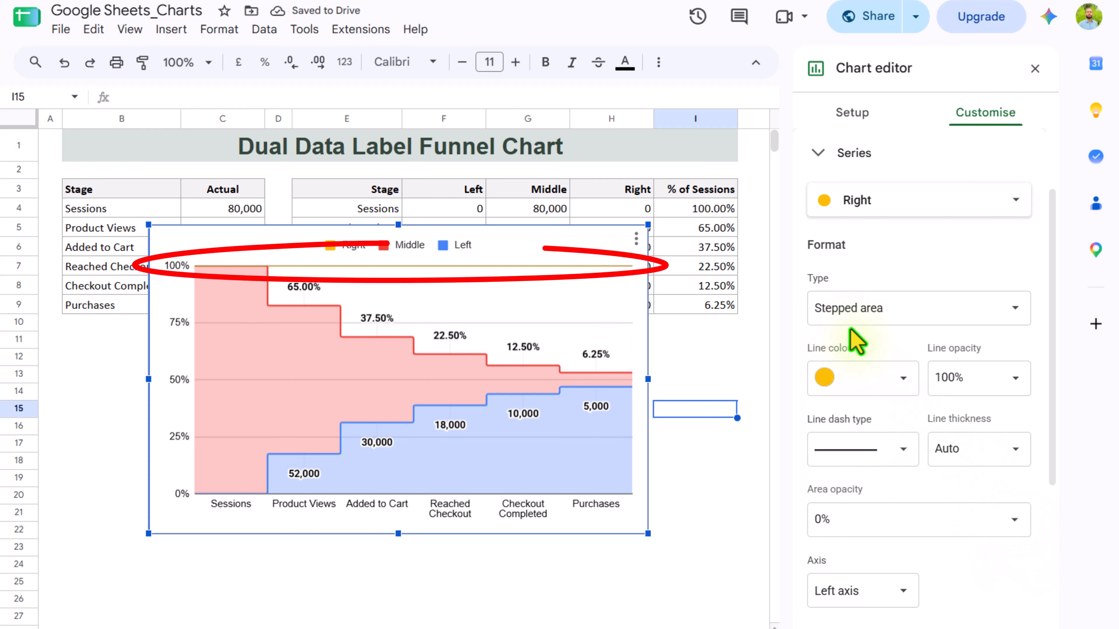
{"action": "left_click", "coordinate": [1020, 380]}
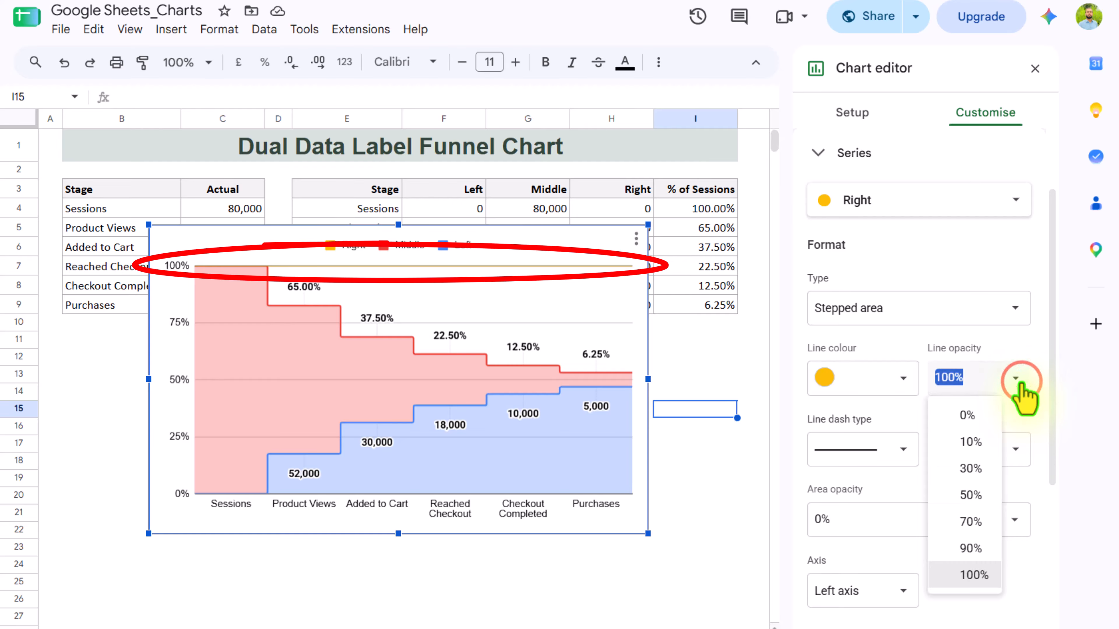
{"action": "left_click", "coordinate": [969, 417]}
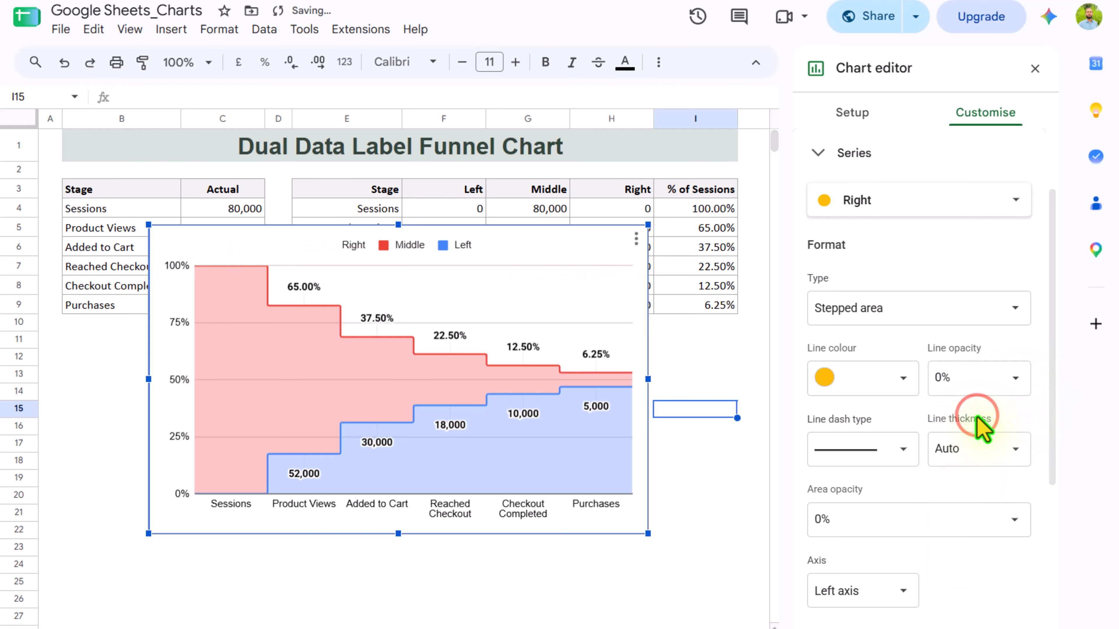
Set the Left series' area opacity to 0% and its line colour to the same red as the Middle series.
{"action": "left_click", "coordinate": [567, 465]}
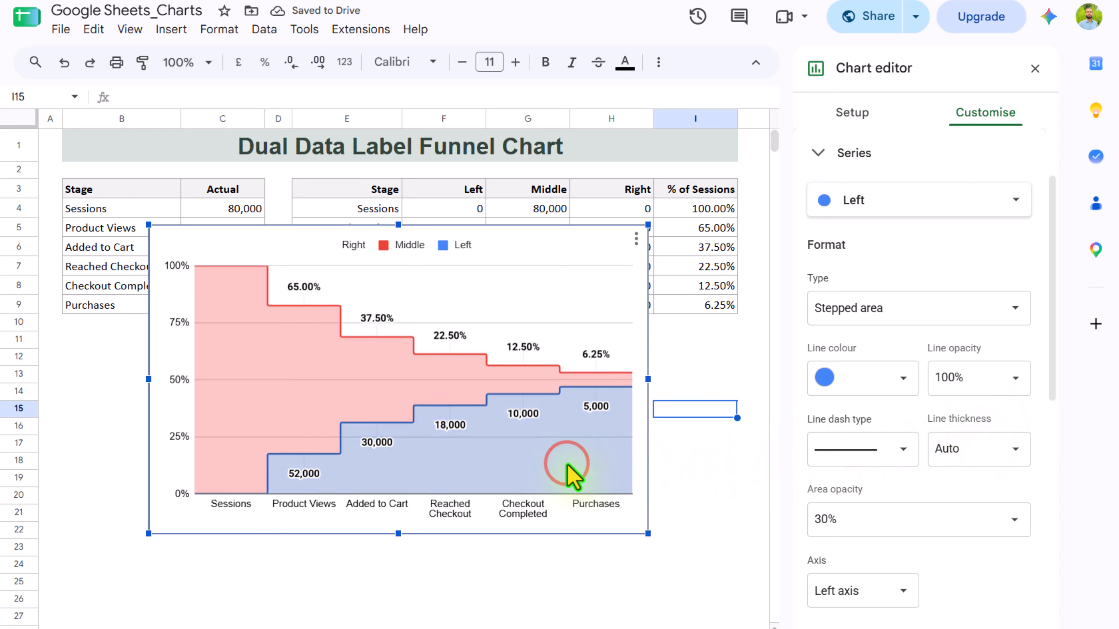
{"action": "left_click", "coordinate": [1014, 520]}
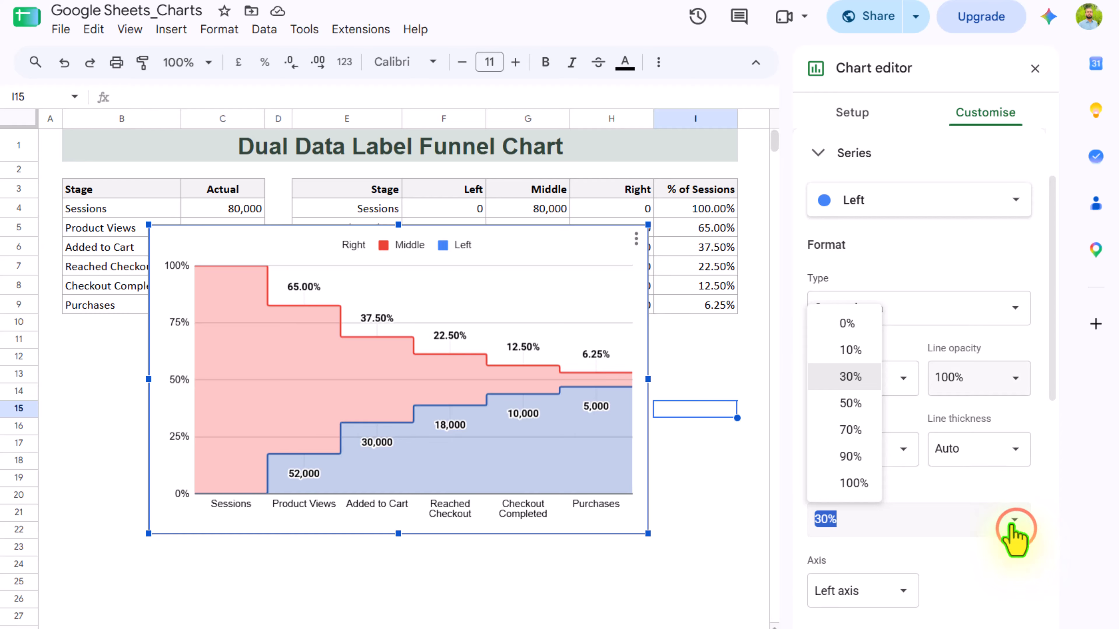
{"action": "left_click", "coordinate": [846, 326]}
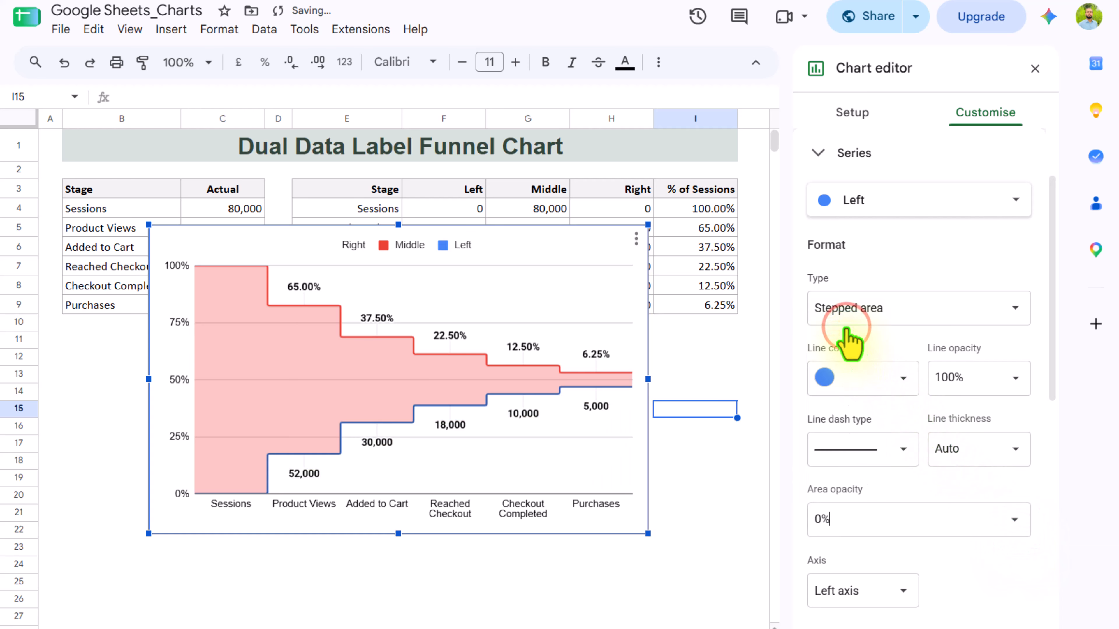
{"action": "left_click", "coordinate": [912, 379]}
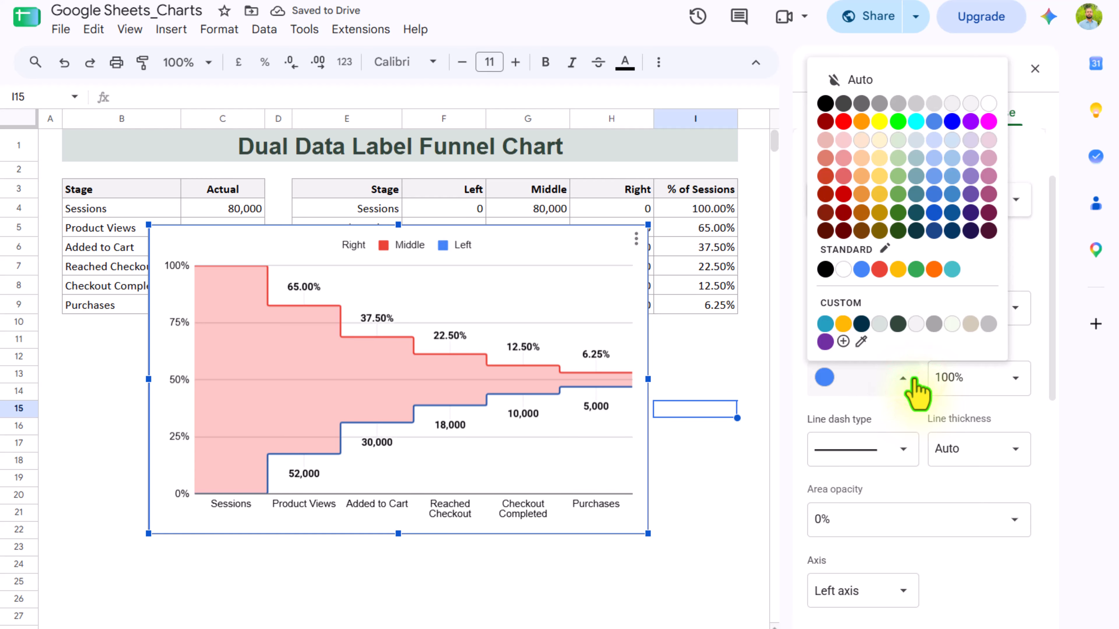
{"action": "left_click", "coordinate": [880, 270]}
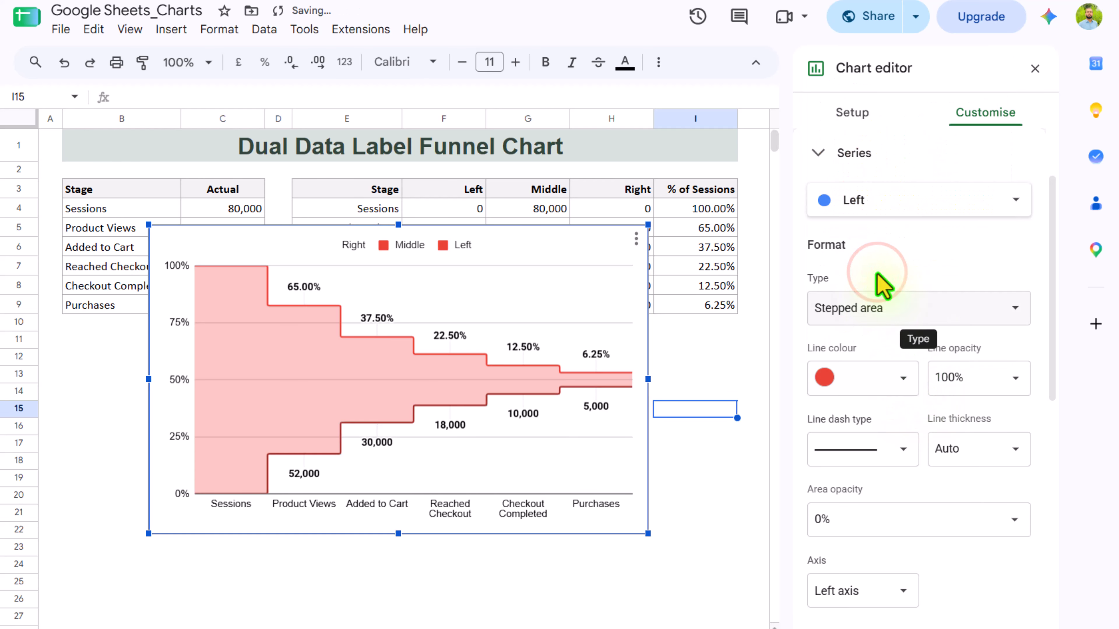
{"action": "left_click", "coordinate": [728, 463]}
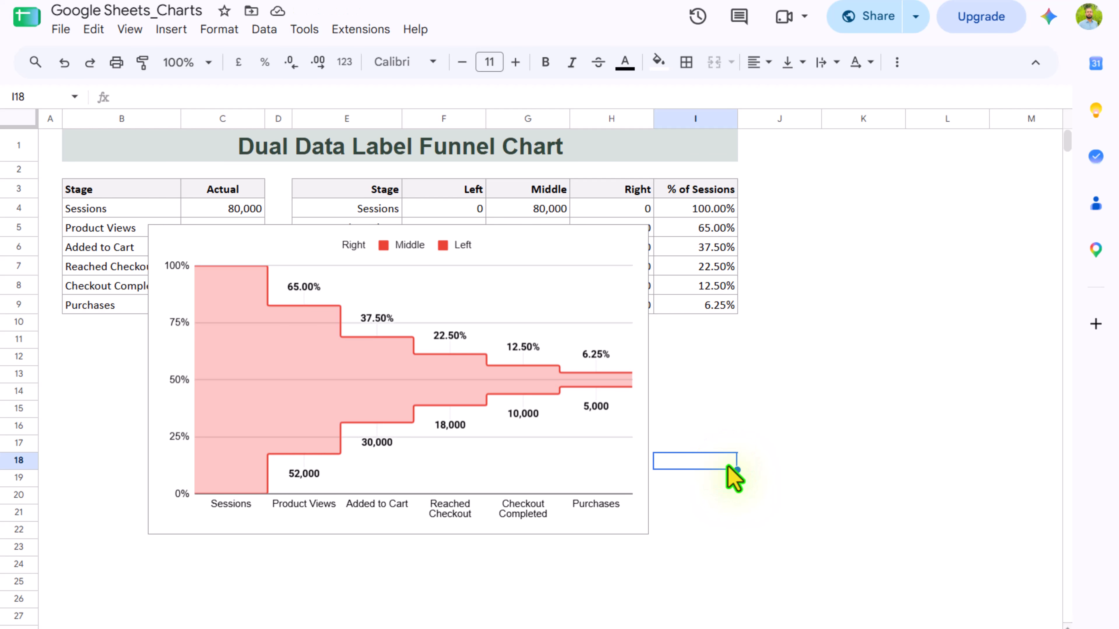
Remove the legend from the funnel chart.
{"action": "left_click", "coordinate": [415, 250]}
{"action": "double_click", "coordinate": [415, 251]}
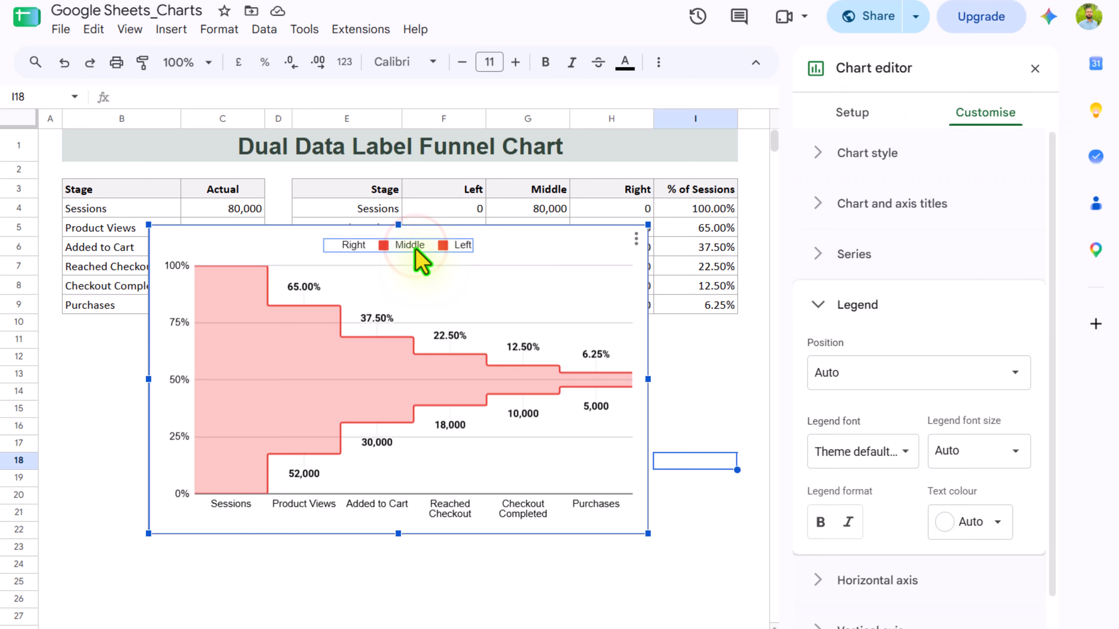
{"action": "key", "text": "Delete"}
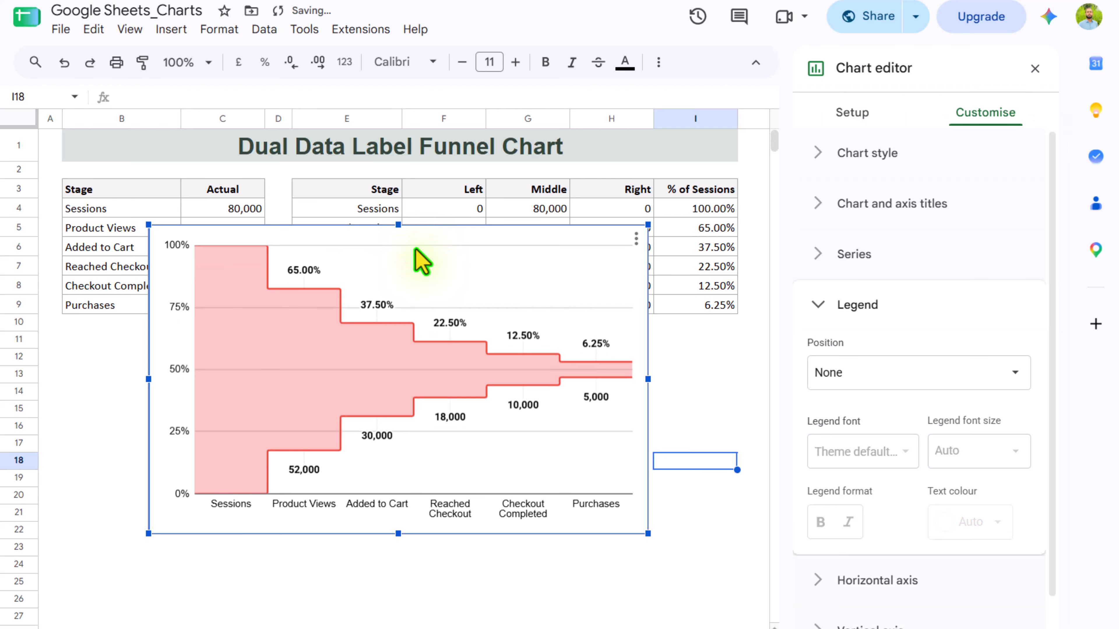
Turn off the major gridlines of the chart's vertical axis.
{"action": "left_click", "coordinate": [492, 247]}
{"action": "left_click", "coordinate": [494, 246]}
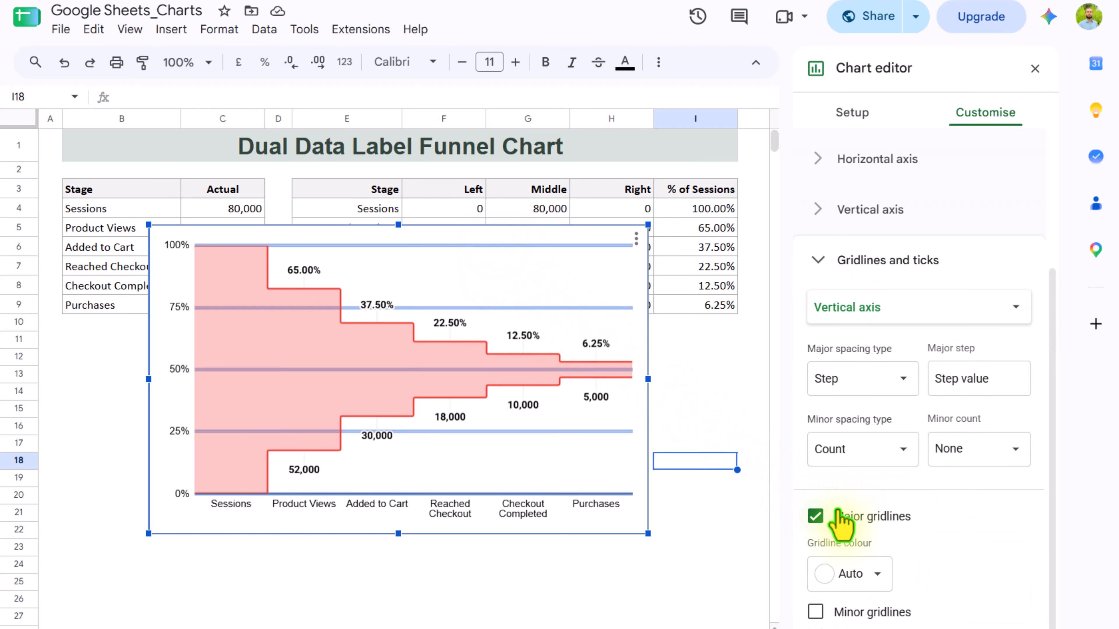
{"action": "left_click", "coordinate": [817, 519]}
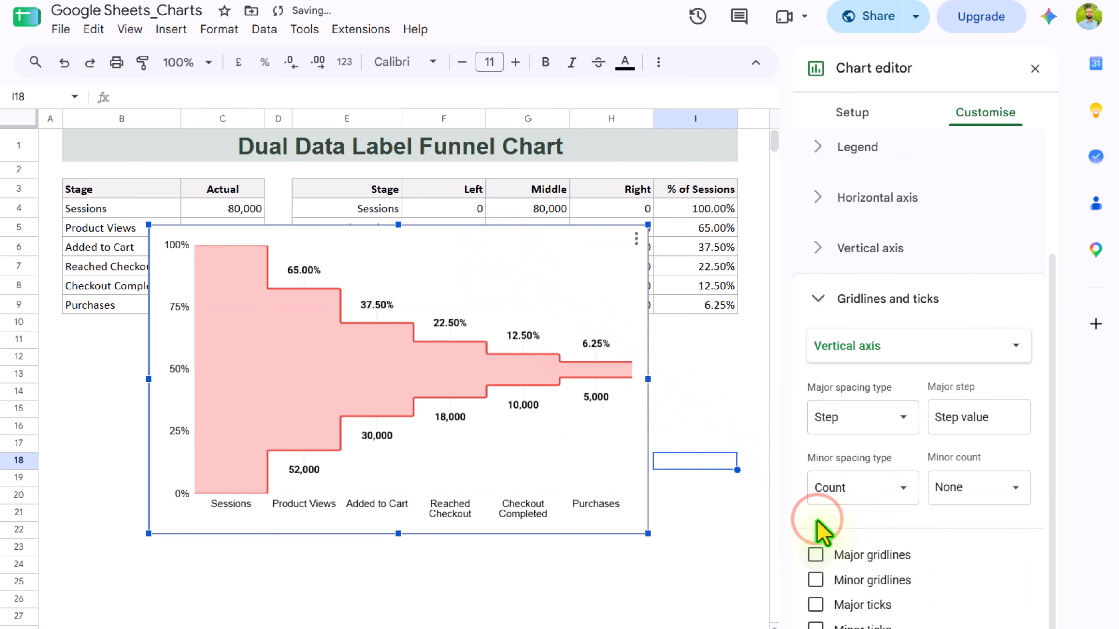
Hide the vertical axis percentage labels by setting their font size to 6 and text colour to white.
{"action": "left_click", "coordinate": [182, 371]}
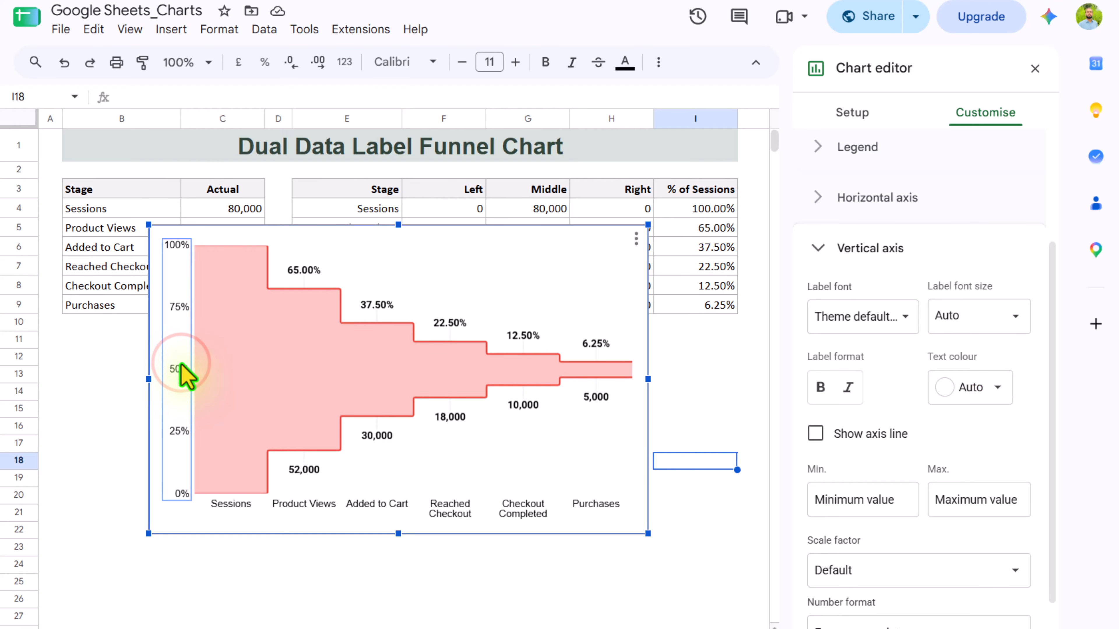
{"action": "left_click", "coordinate": [1015, 316]}
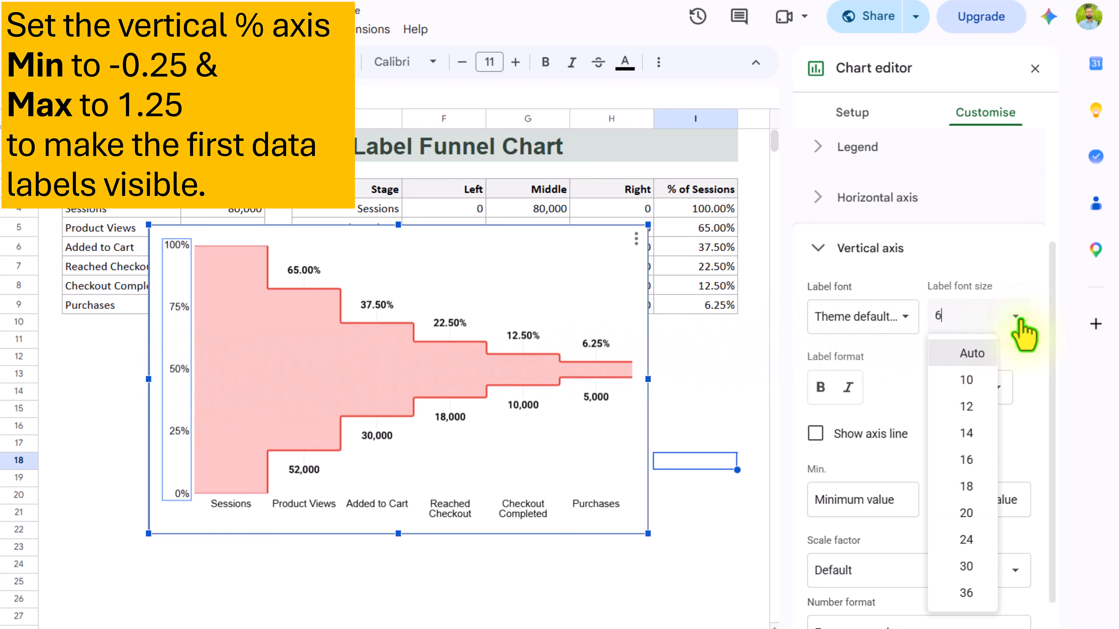
{"action": "key", "text": "Return"}
{"action": "left_click", "coordinate": [998, 387]}
{"action": "left_click", "coordinate": [1095, 445]}
{"action": "scroll", "coordinate": [975, 247], "scroll_direction": "up", "scroll_amount": 3}
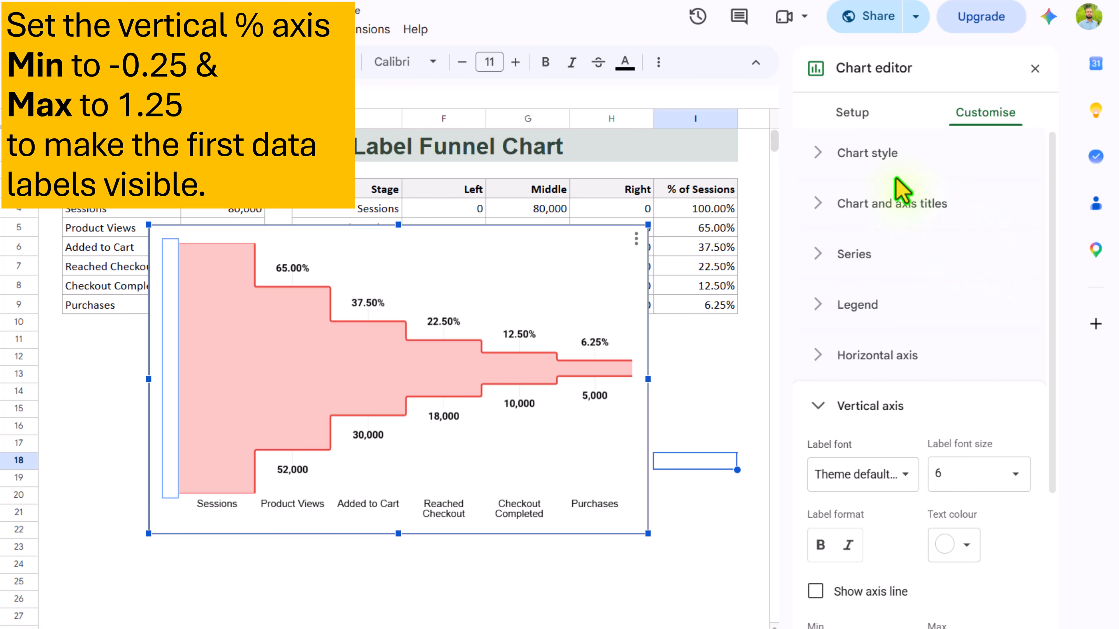
Set the funnel chart's border colour to None.
{"action": "left_click", "coordinate": [865, 157]}
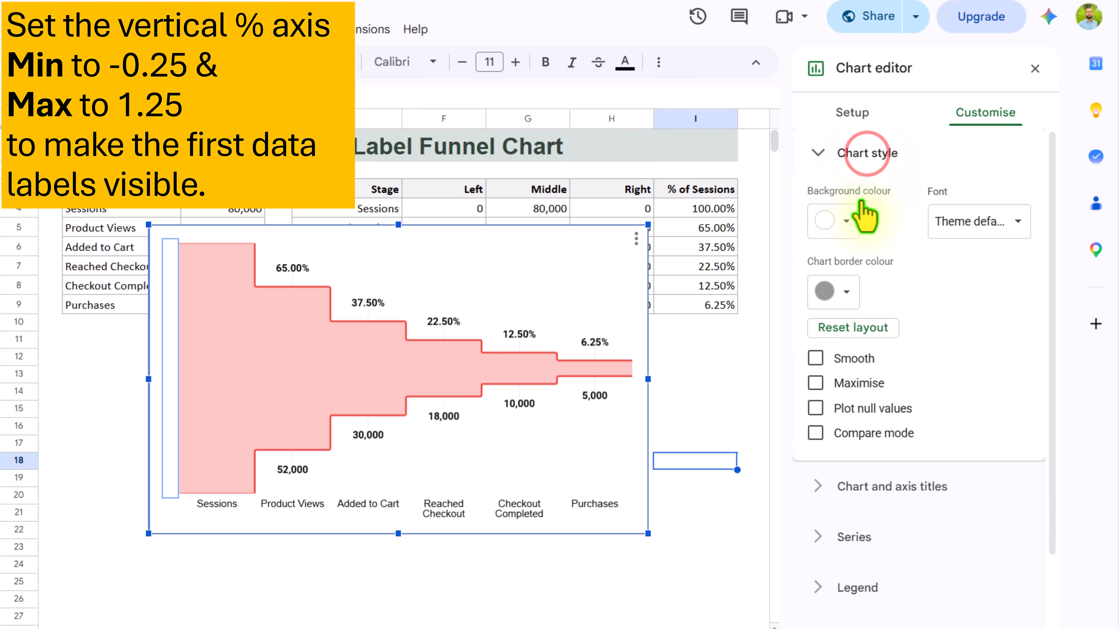
{"action": "left_click", "coordinate": [850, 291]}
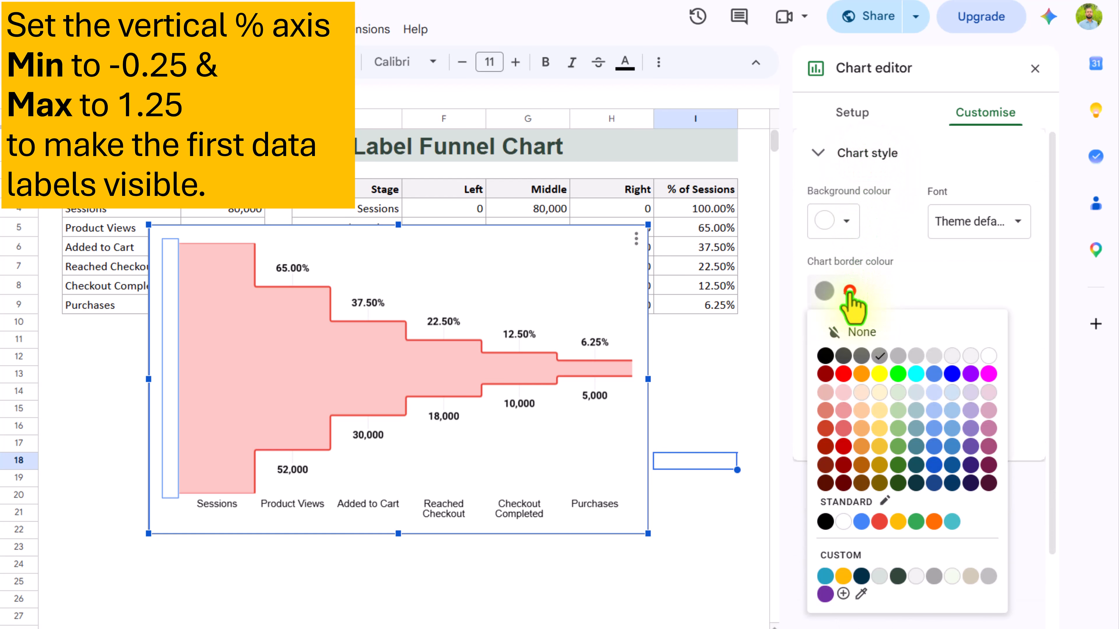
{"action": "left_click", "coordinate": [867, 328]}
Make the horizontal axis stage labels bold and move the chart over the helper table, its upper-left corner near cell E3.
{"action": "left_click", "coordinate": [516, 503]}
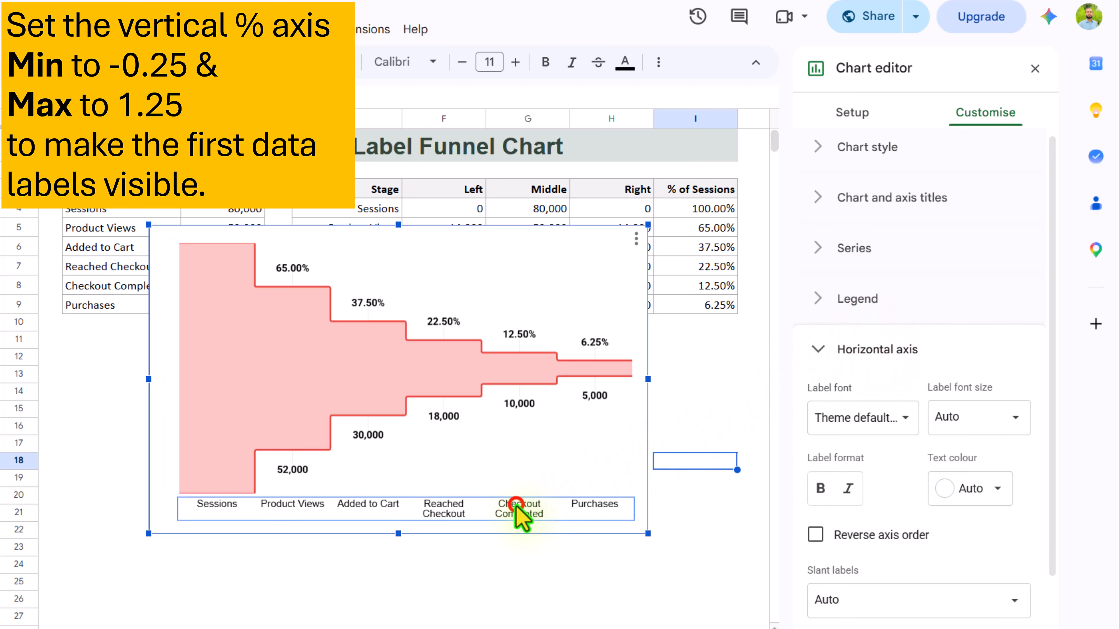
{"action": "left_click", "coordinate": [820, 489]}
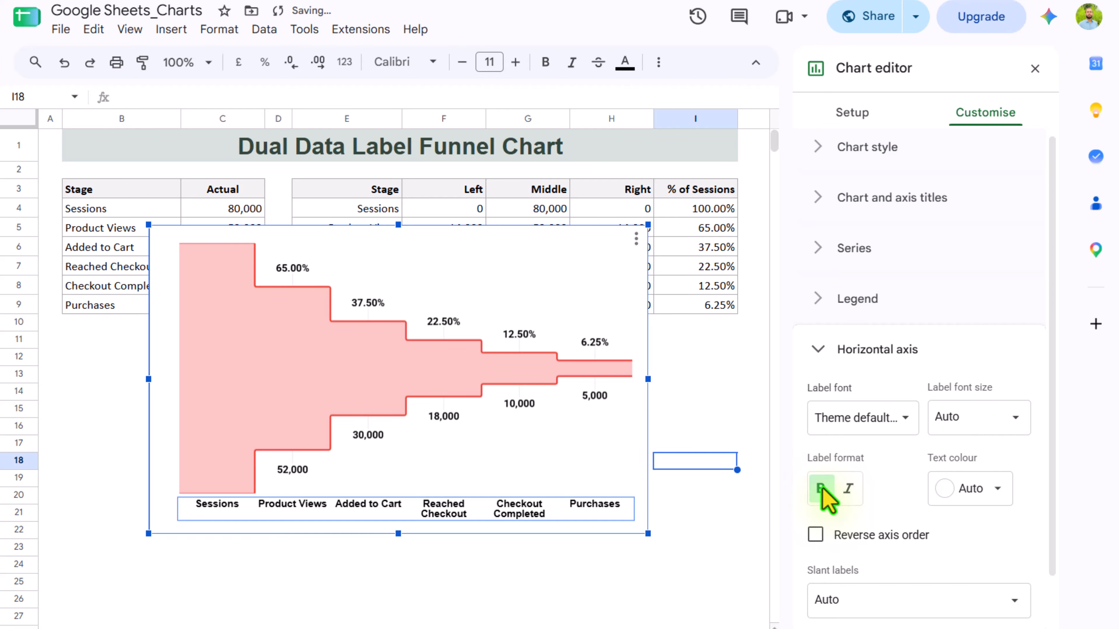
{"action": "left_click", "coordinate": [637, 595]}
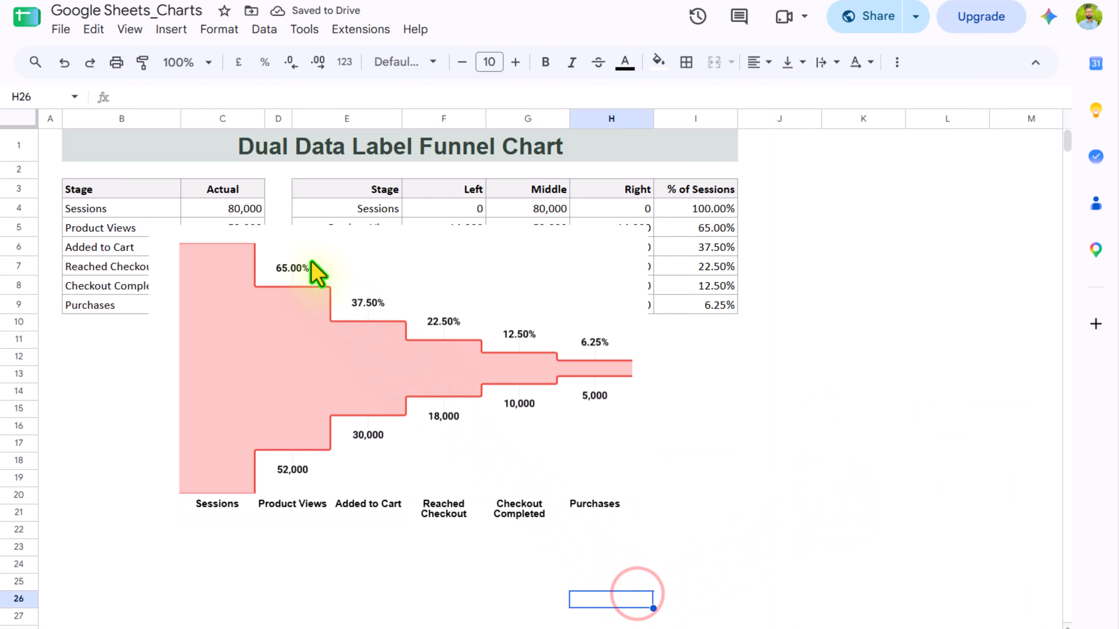
{"action": "left_click_drag", "start_coordinate": [315, 267], "coordinate": [463, 194]}
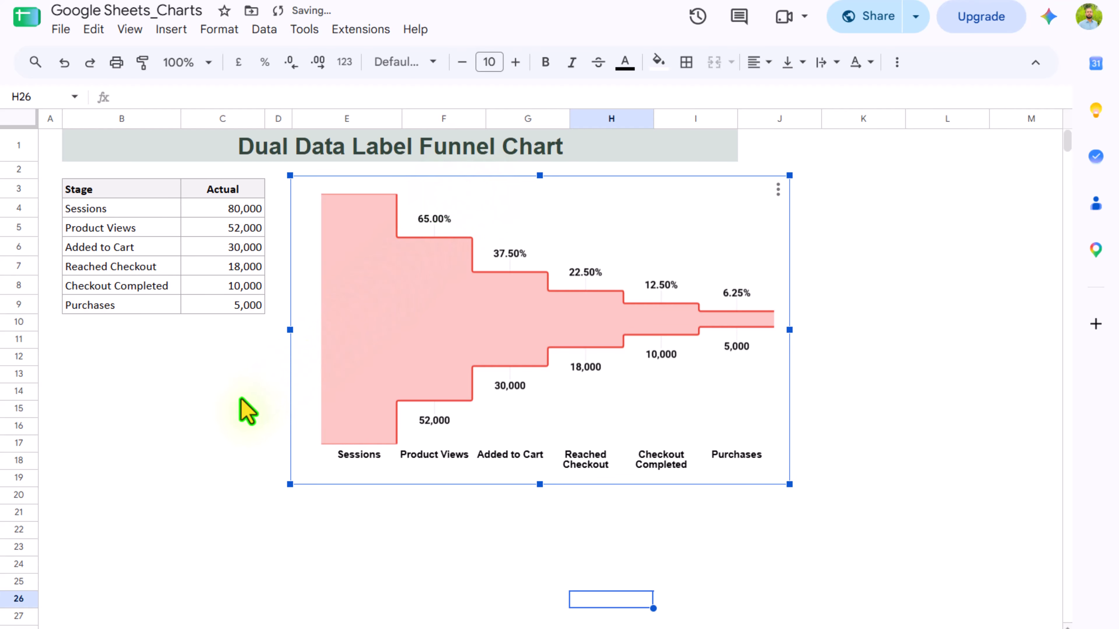